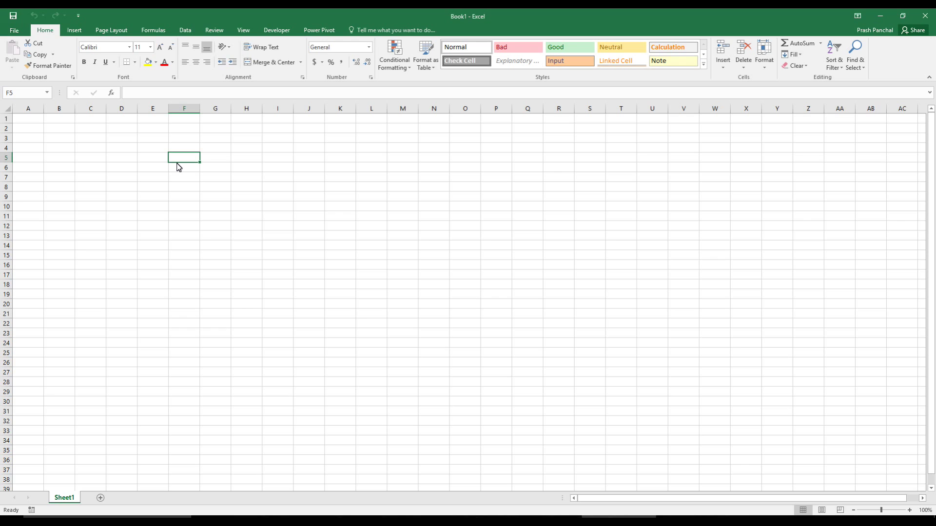
Step: Bring up the Sample Files folder holding Sales and Fin Summary1.xlsx in File Explorer
left_click(224, 517)
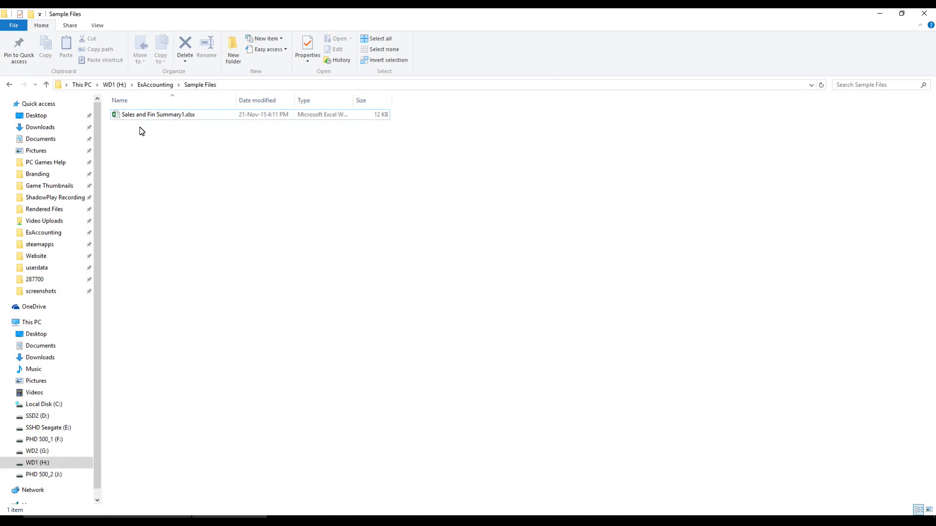
Step: Open Sales and Fin Summary1.xlsx and inspect B7 and the USD formulas in F20 and B19
double_click(142, 114)
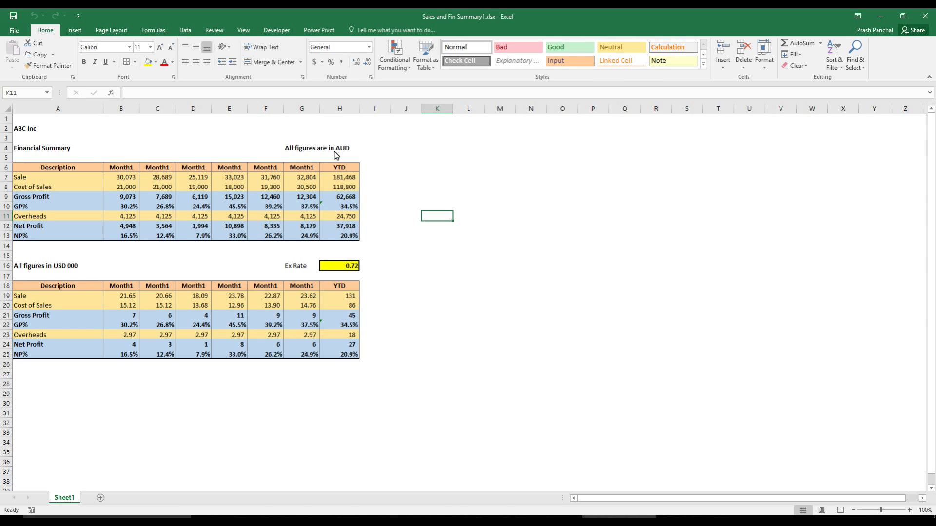
left_click(394, 139)
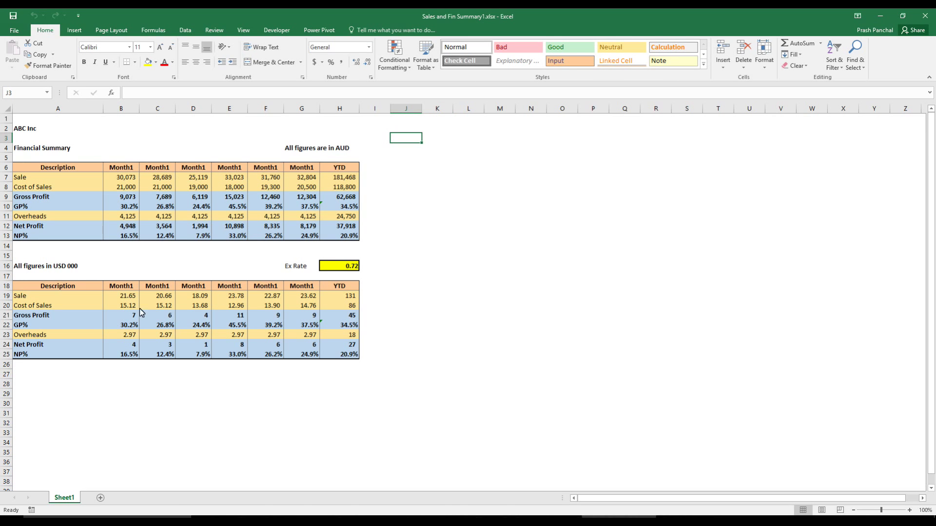
left_click(121, 183)
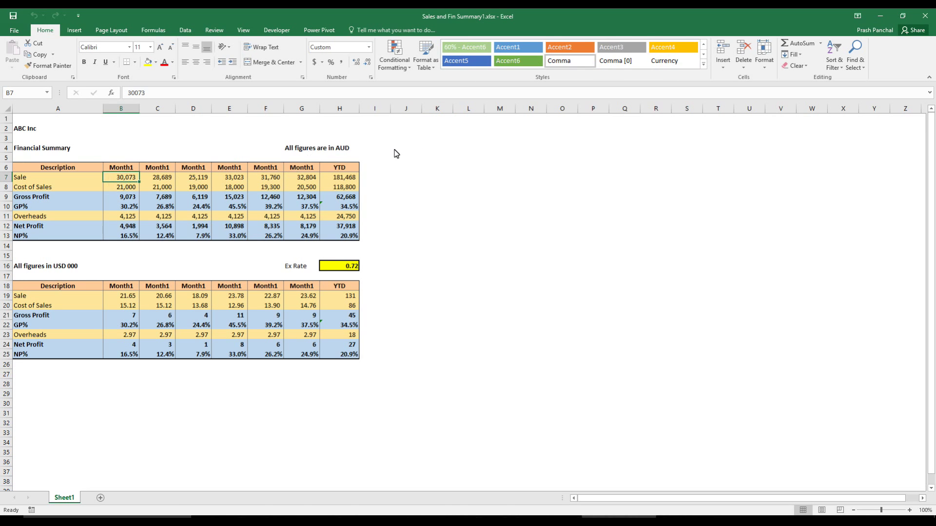
left_click(253, 306)
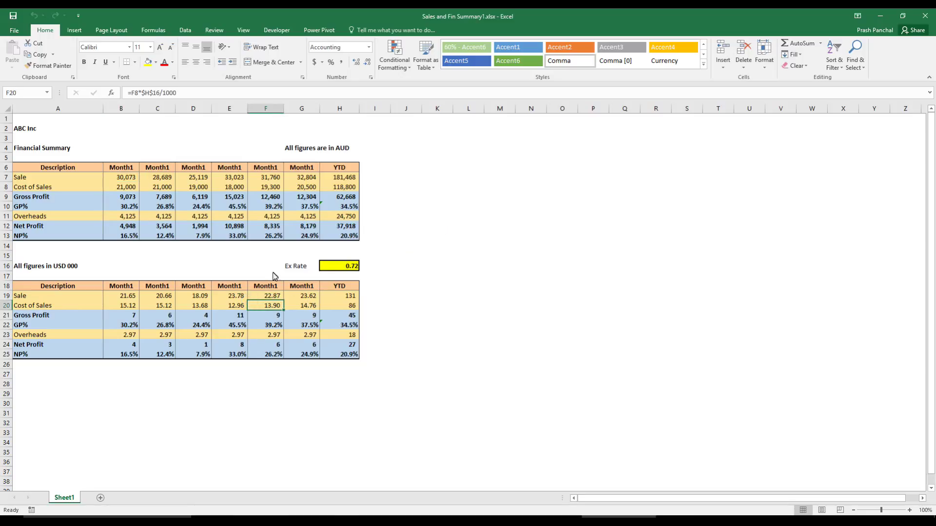
left_click(127, 296)
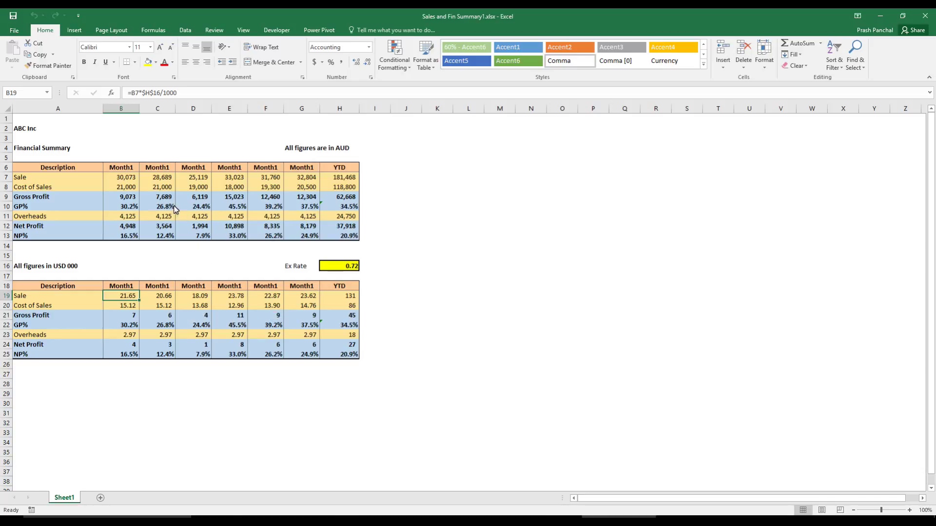
Step: Check C7 and the 0.72 exchange rate in H16, then edit B19's formula
left_click(161, 180)
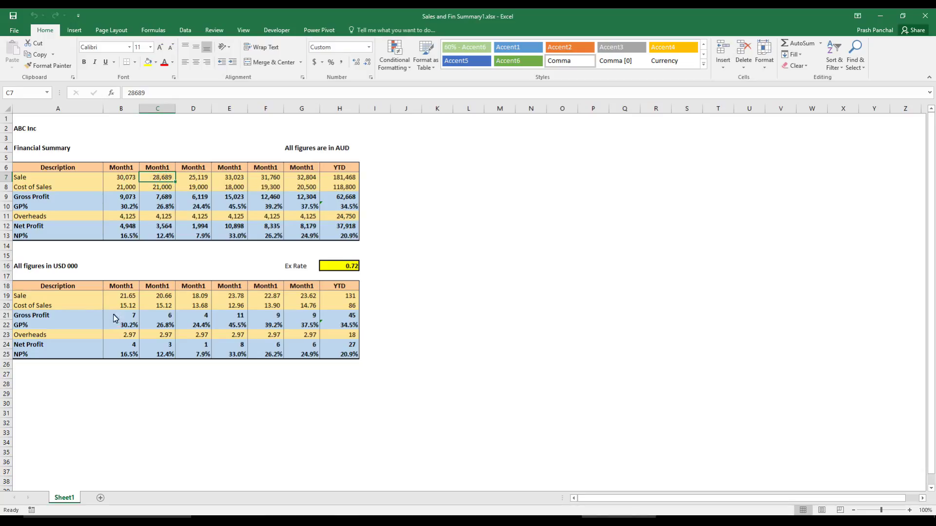
left_click(116, 298)
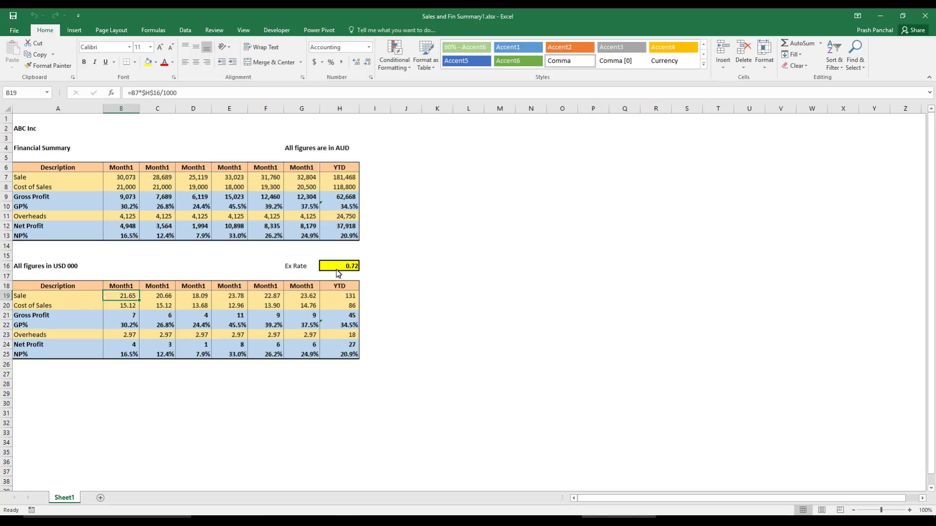
left_click(338, 268)
left_click(129, 298)
left_click(130, 94)
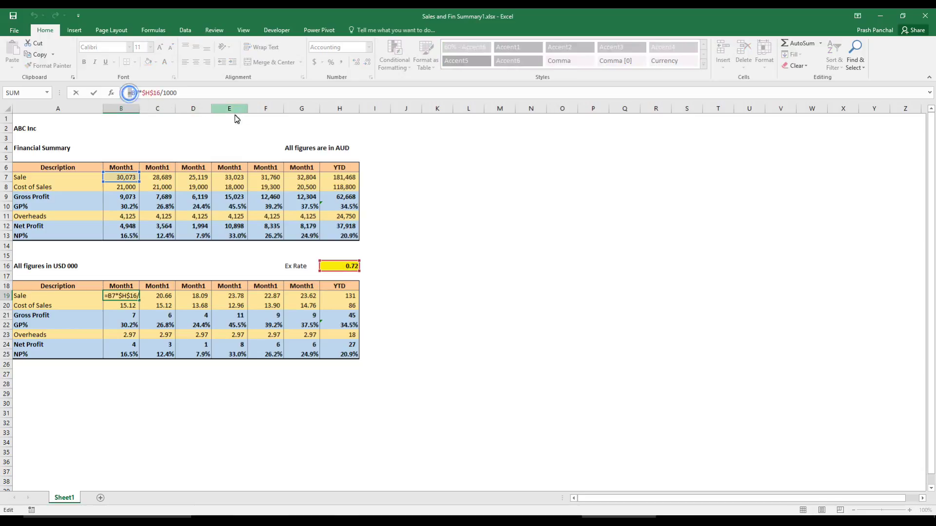
Step: Change B19 to =ROUND(B7*$H$16/1000,0), which still shows 22.00
type("ROUND(")
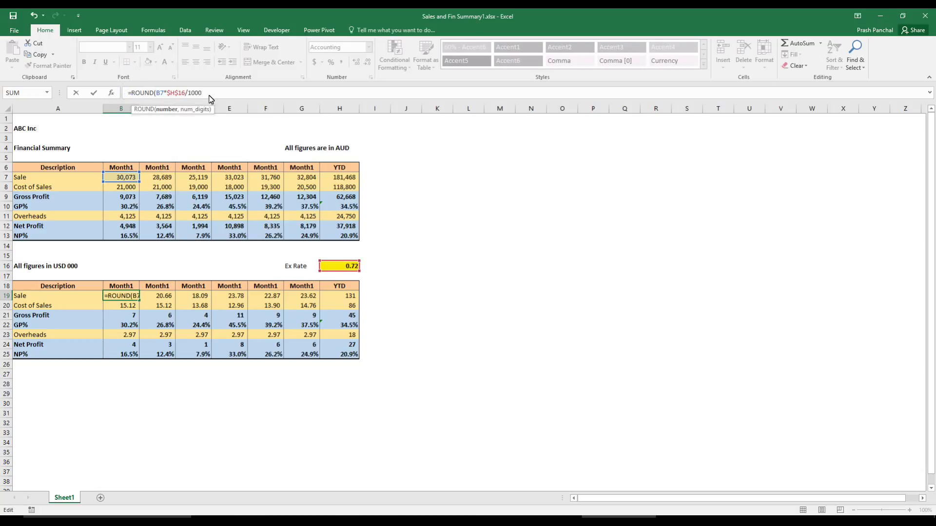
key("Right")
key("Right")
key("Right")
key("Right")
key("Right")
key("Right")
key("Right")
key("Right")
key("Right")
key("Right")
key("Right")
key("Right")
type(",0)")
key("Return")
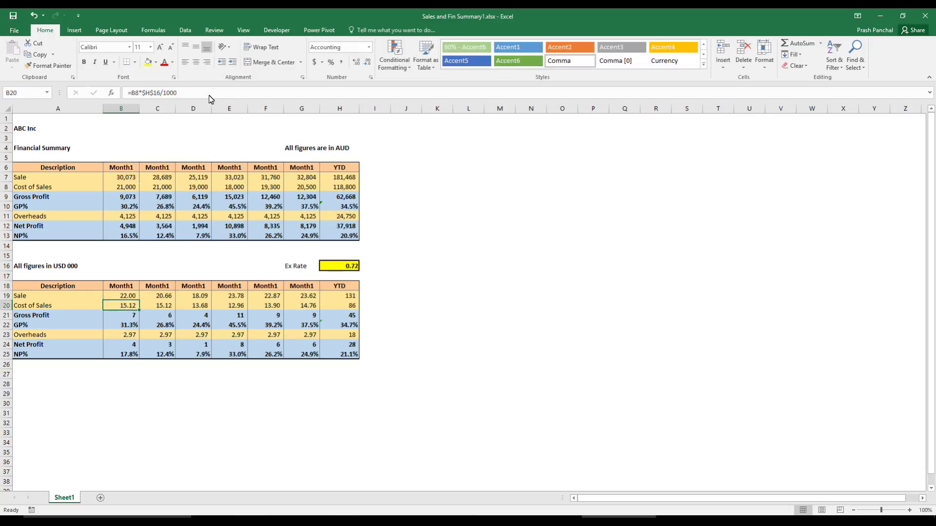
key("Up")
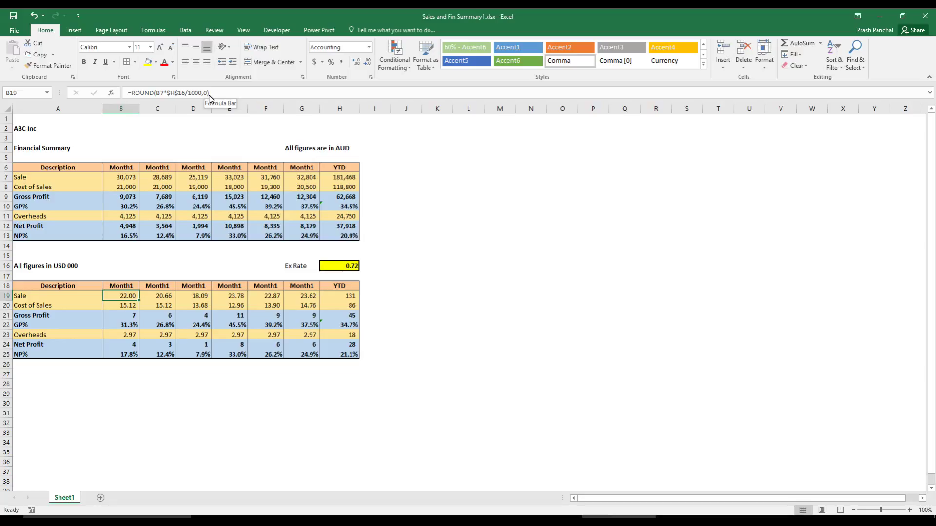
Step: Look over the Developer tab and the USD Sale row B19:G19, then close Excel without saving
left_click(277, 30)
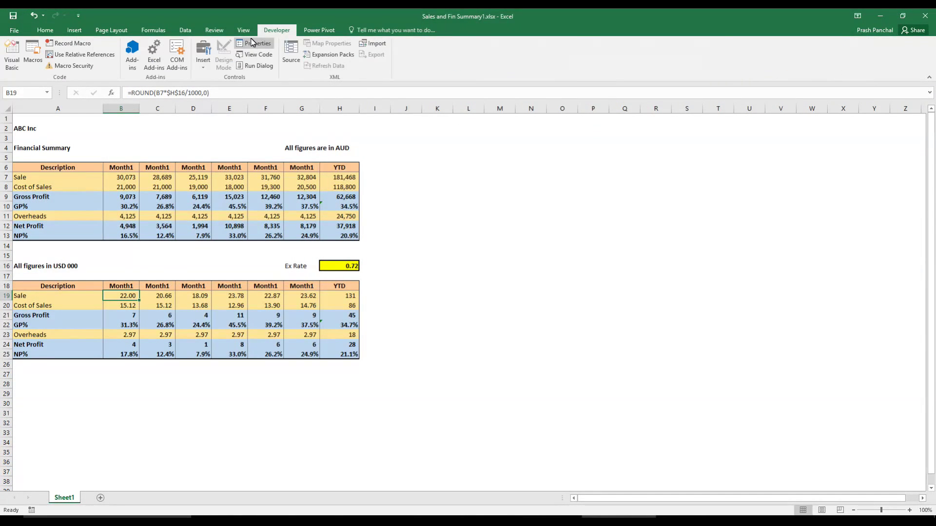
left_click(306, 31)
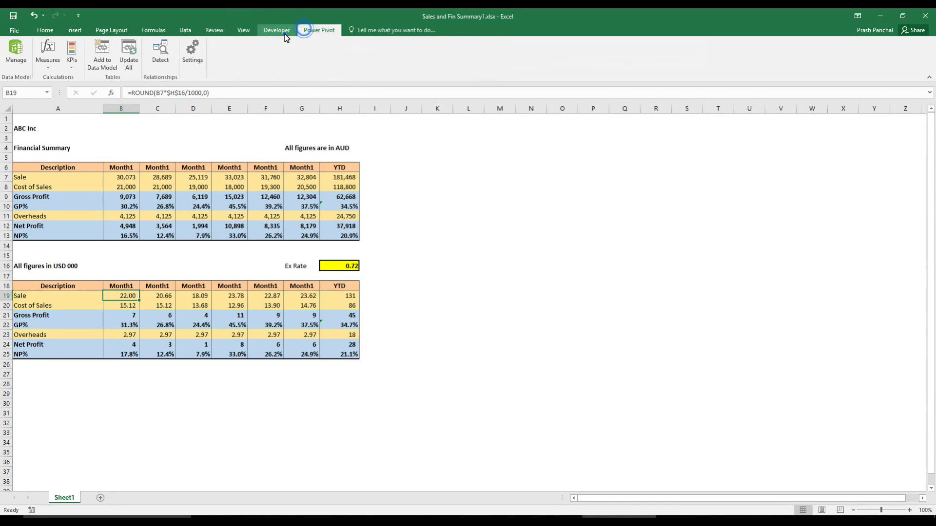
left_click(277, 30)
left_click_drag(133, 296, 303, 295)
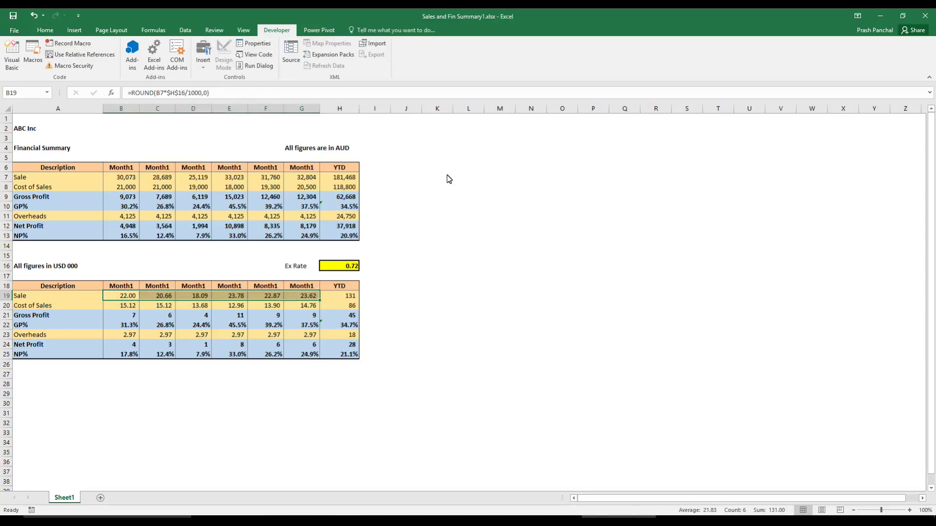
left_click(422, 238)
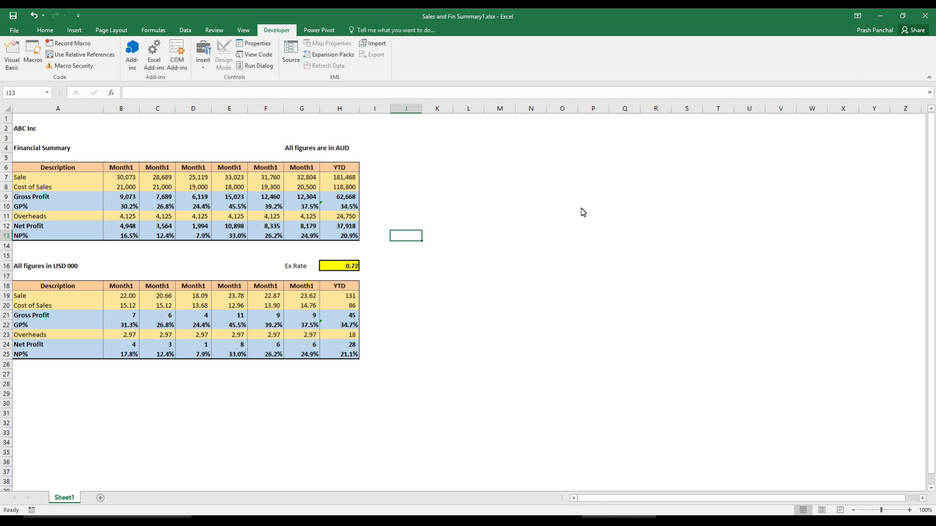
left_click(924, 16)
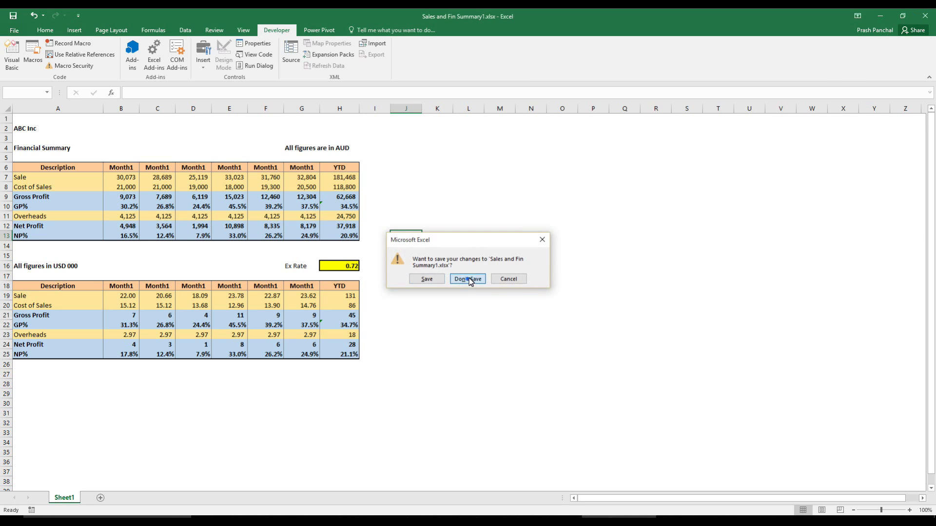
left_click(467, 278)
Step: Start Excel 2016 from the Start menu and create the blank workbook Book1
key("super")
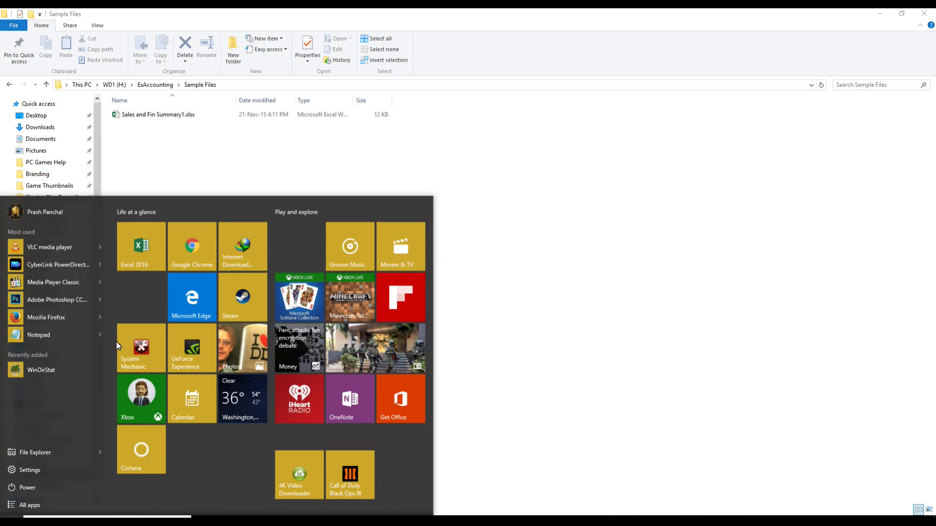
left_click(151, 241)
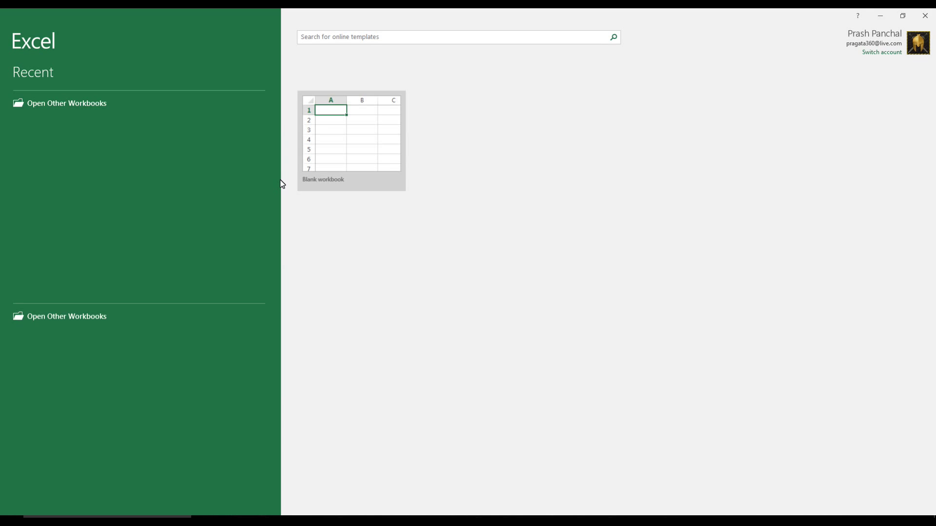
left_click(340, 138)
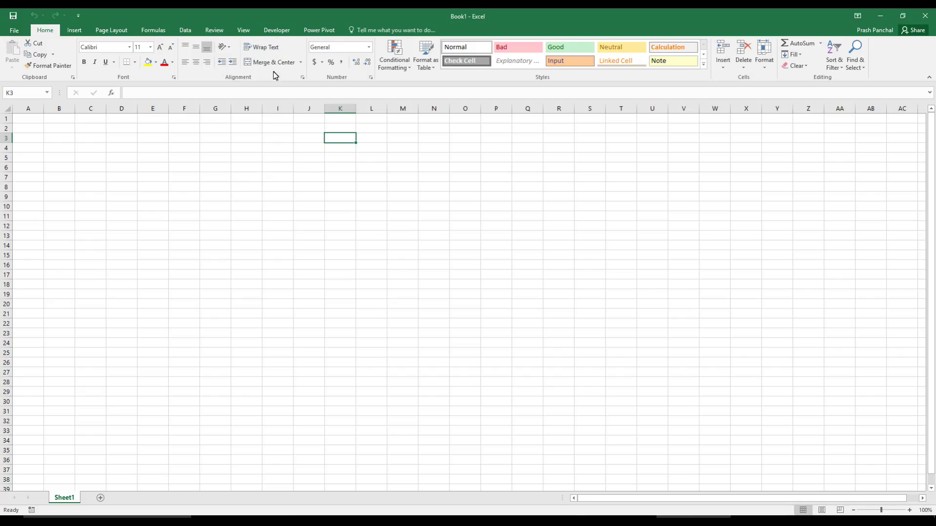
Step: Review the Developer tab under Options > Customize Ribbon, then open the Visual Basic editor
left_click(273, 31)
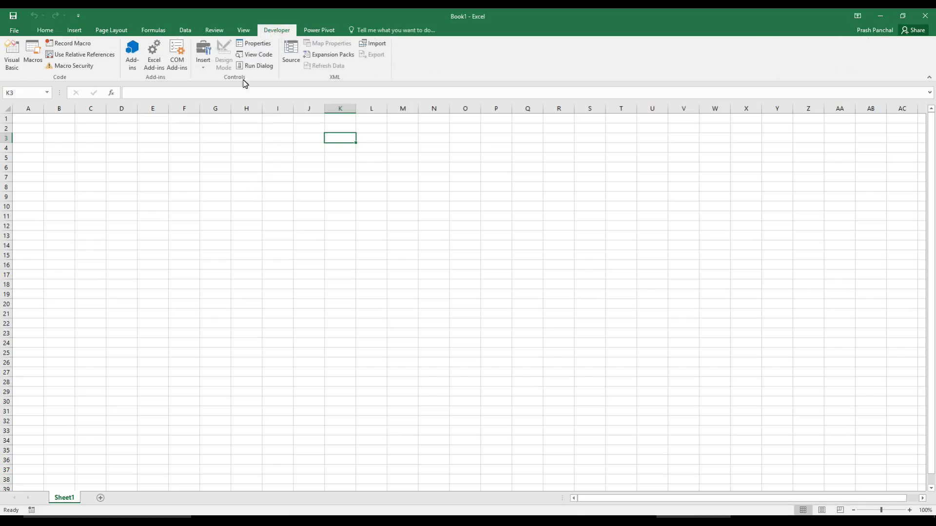
left_click(11, 32)
left_click(25, 269)
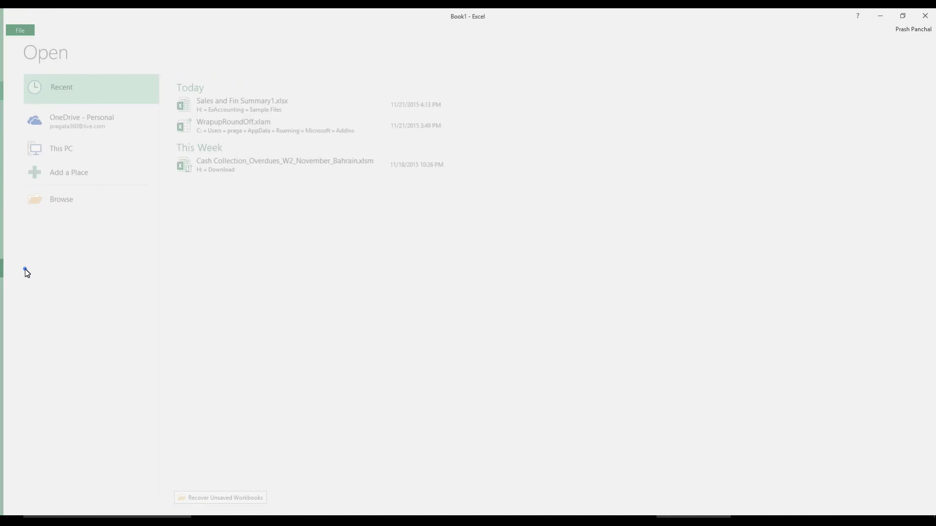
left_click(303, 201)
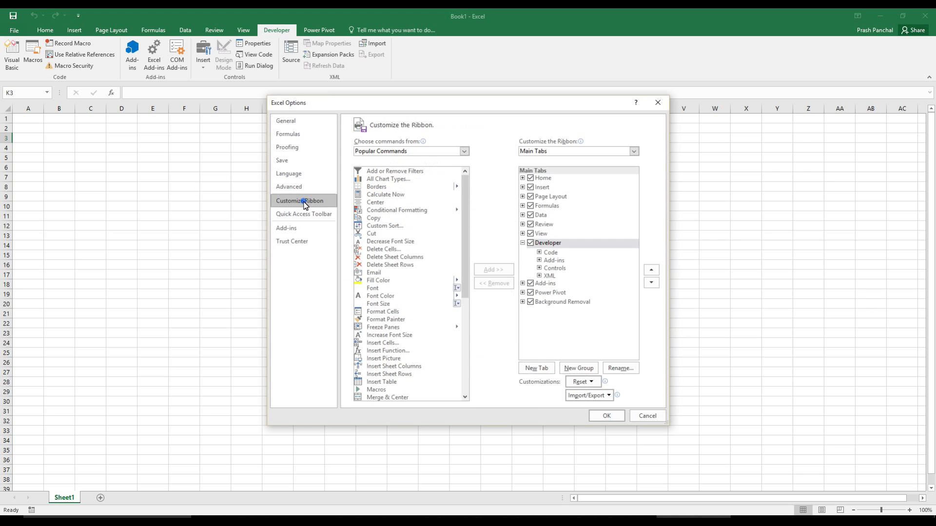
left_click(532, 244)
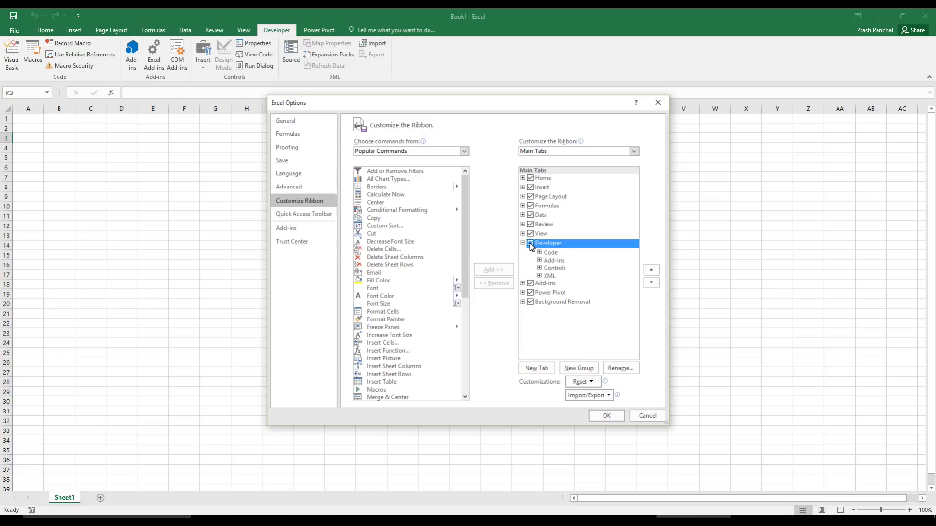
left_click(530, 244)
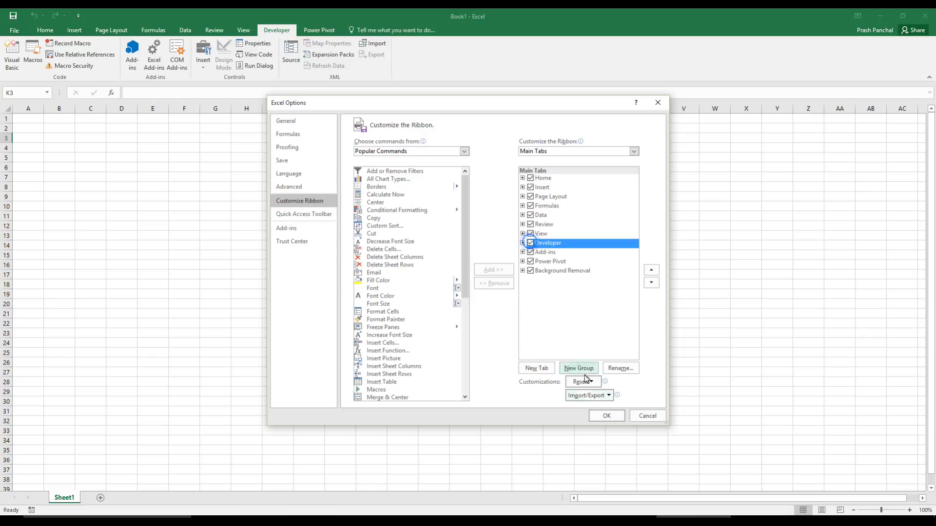
left_click(604, 416)
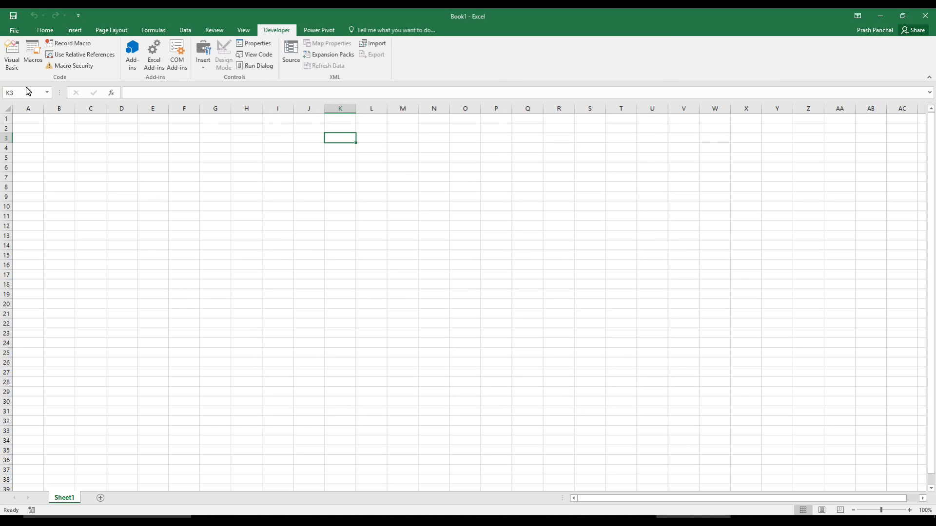
left_click(11, 61)
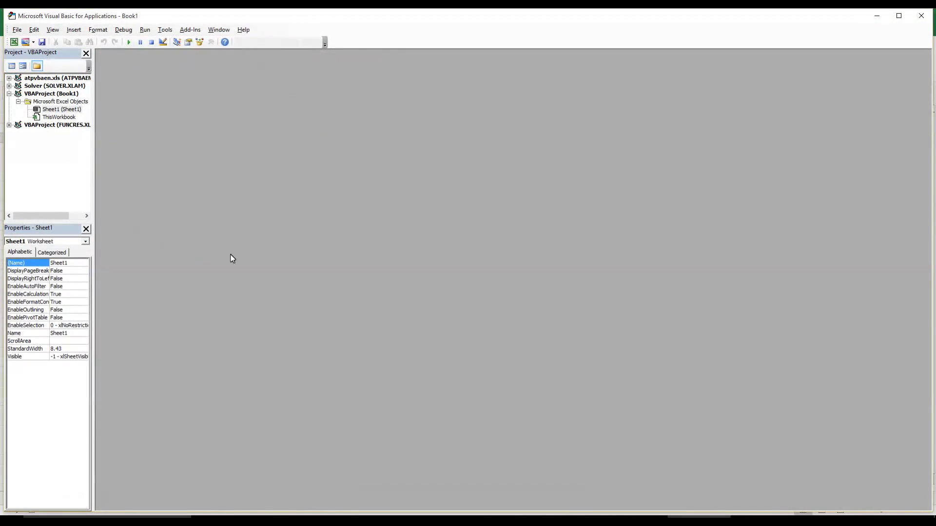
Step: Insert Module1 into VBAProject (Book1) and maximize its code window
left_click(51, 94)
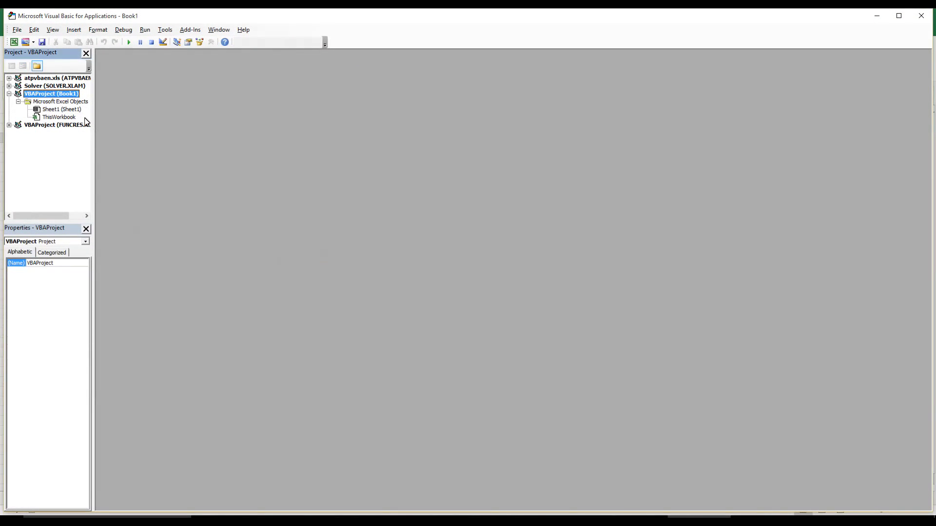
right_click(59, 96)
mouse_move(106, 138)
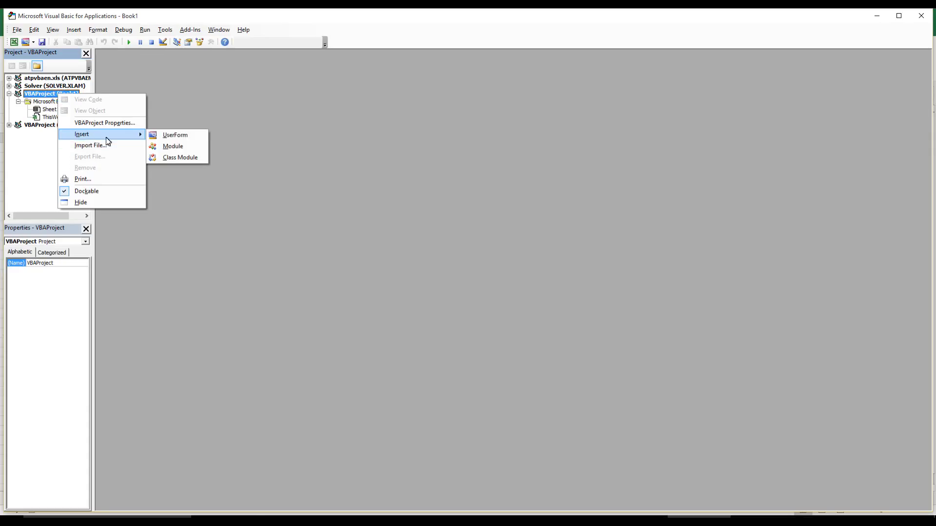
left_click(175, 146)
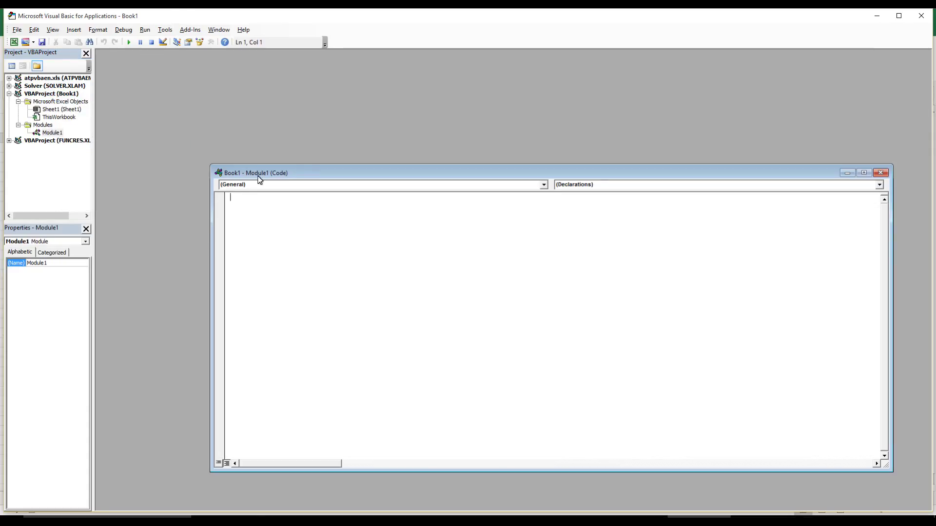
double_click(302, 174)
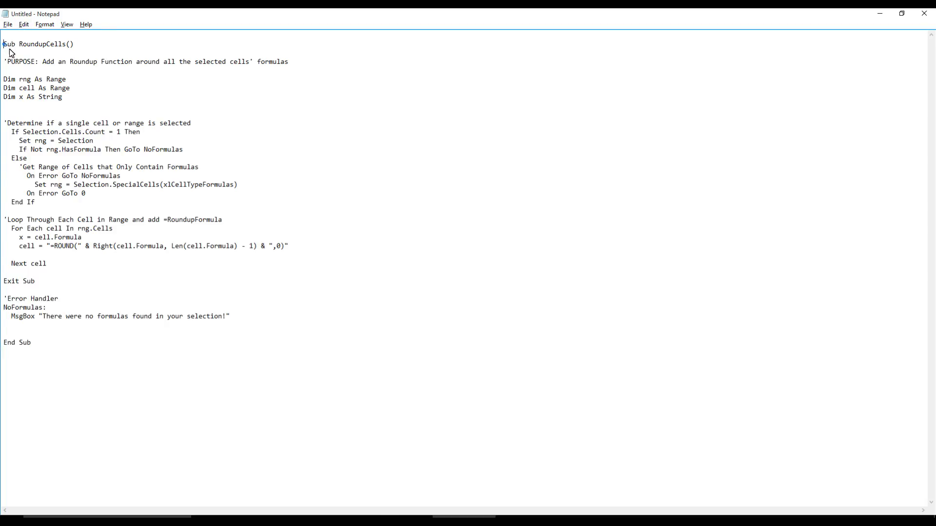
Step: Copy the full RoundupCells macro from Notepad and paste it into Module1
left_click_drag(10, 49, 81, 346)
left_click(80, 344)
left_click_drag(5, 46, 87, 366)
key("ctrl+c")
key("alt+Tab")
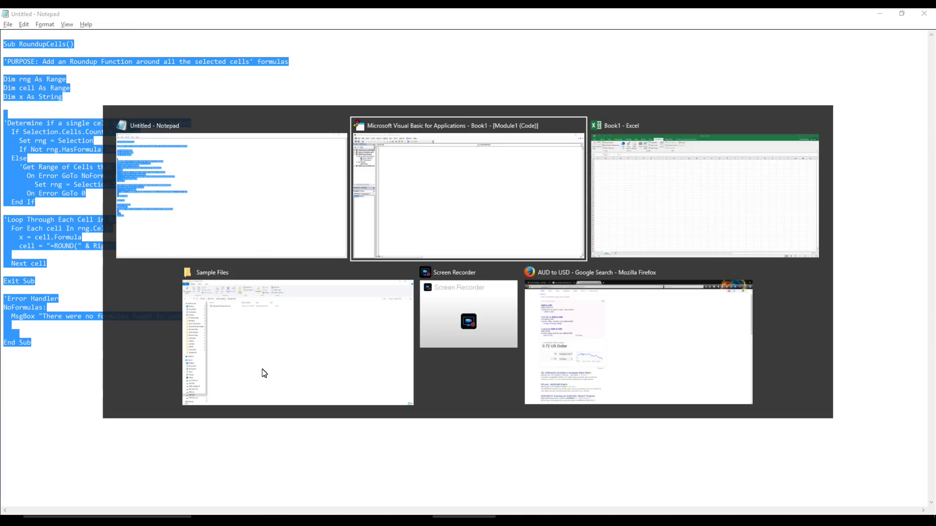
key("ctrl+v")
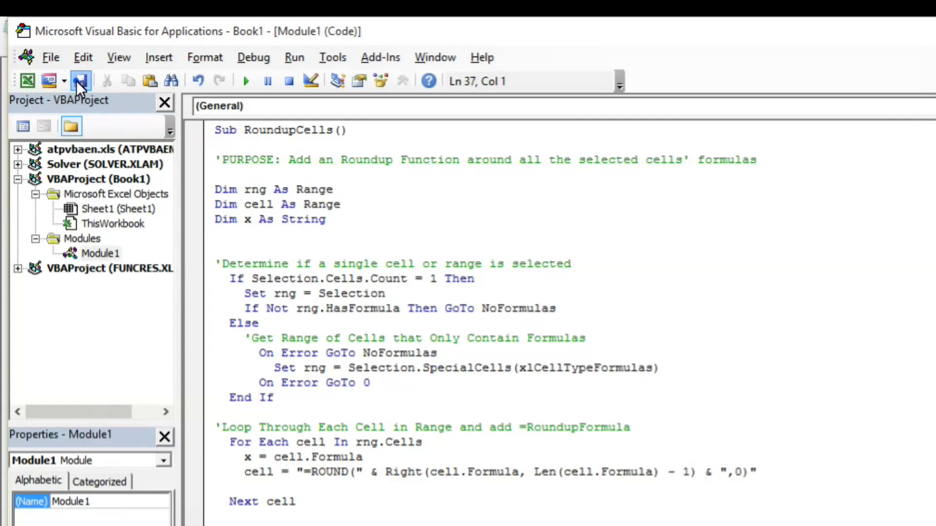
Step: Save Book1 as an Excel Add-in (*.xlam) named WrapeupRoundup, then close the VBA editor
left_click(42, 42)
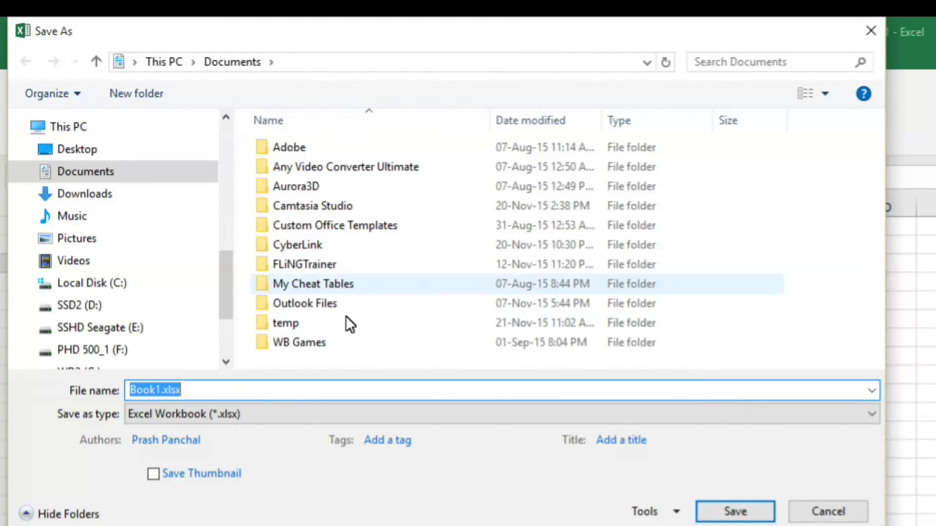
left_click(257, 414)
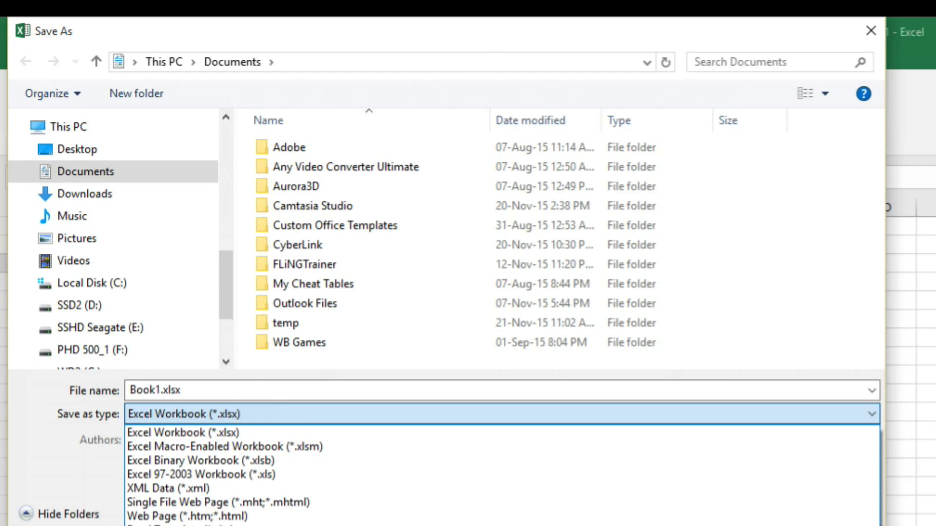
left_click(175, 525)
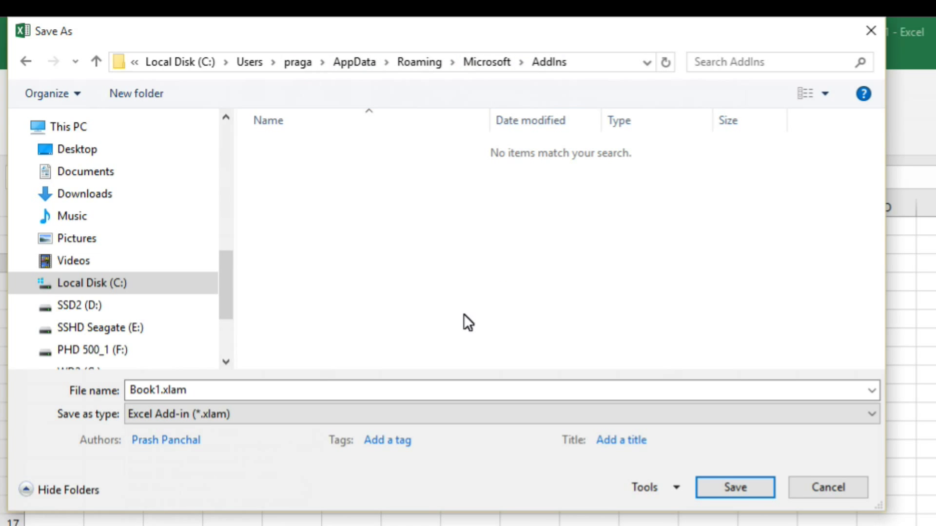
left_click(267, 389)
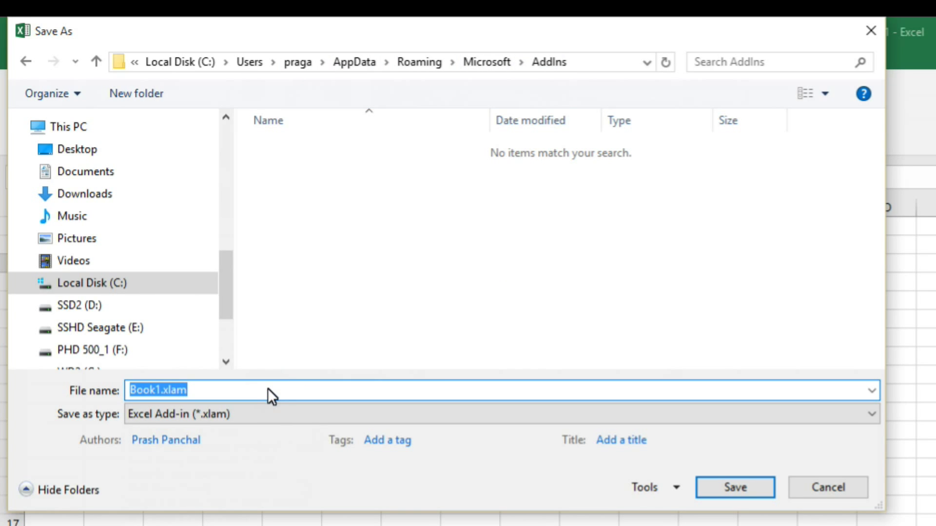
type("Wr")
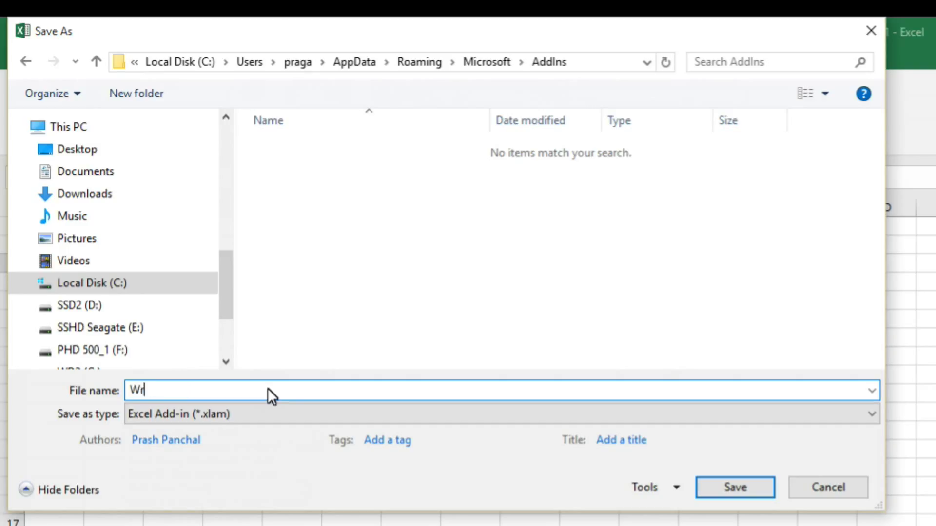
type("apeupRoundUp")
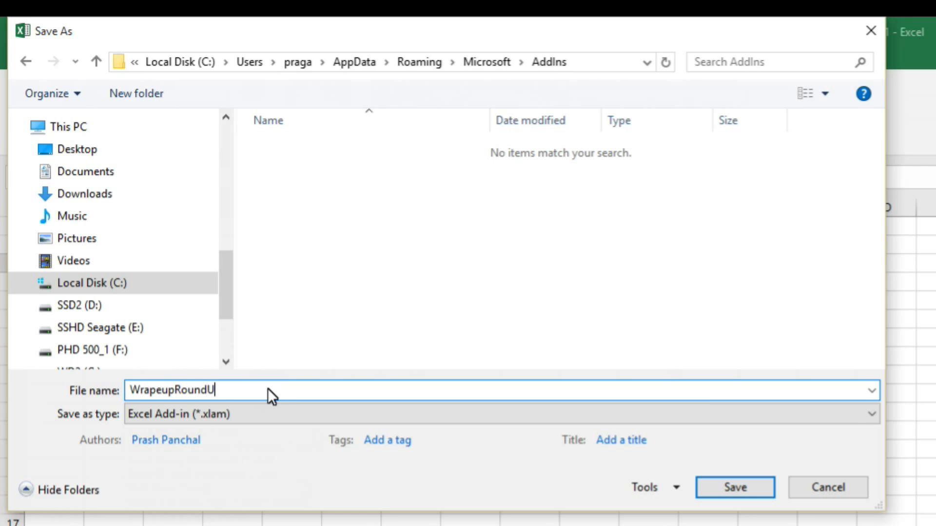
key("BackSpace")
key("BackSpace")
type("up")
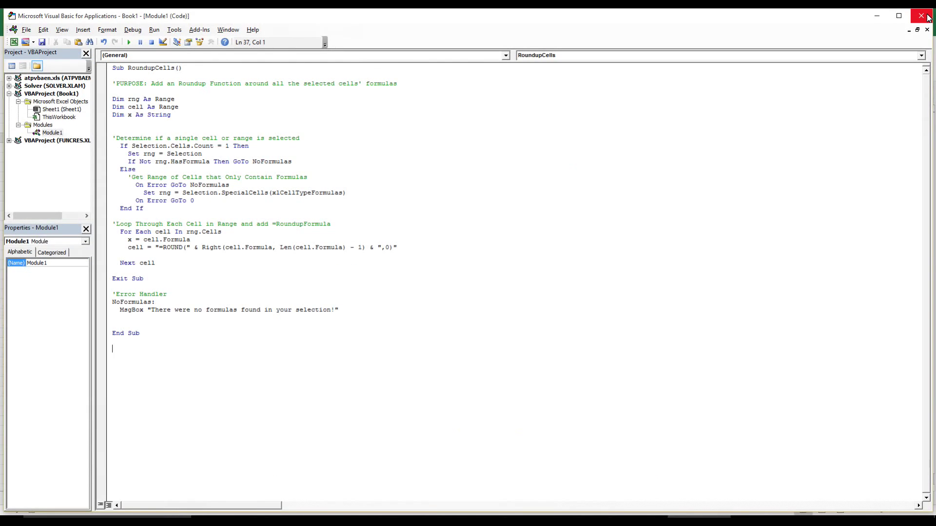
left_click(922, 15)
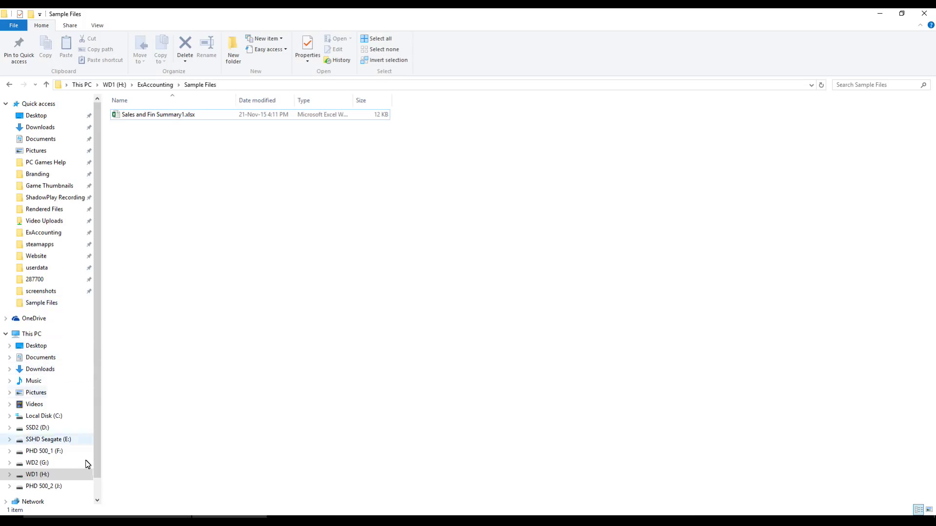
Step: Search Windows for %appdata% and open the matching folder
left_click(10, 521)
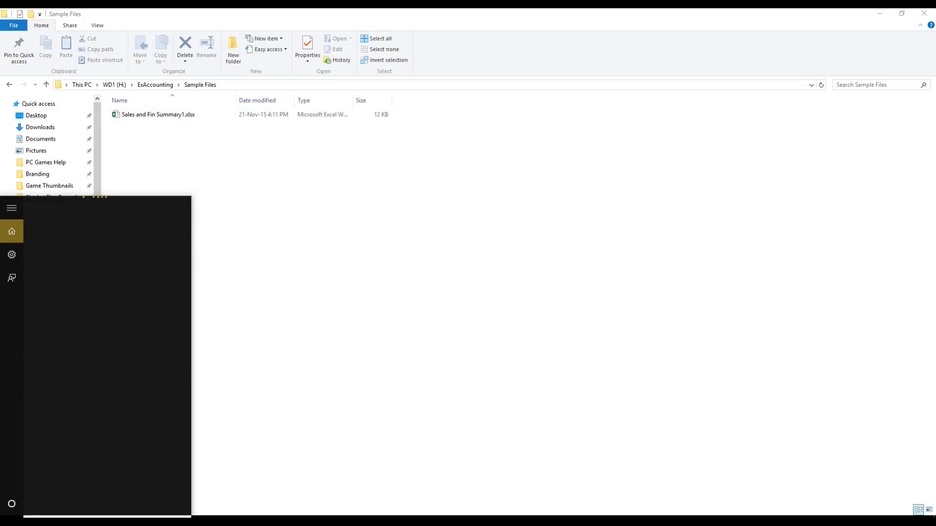
type("%appdata")
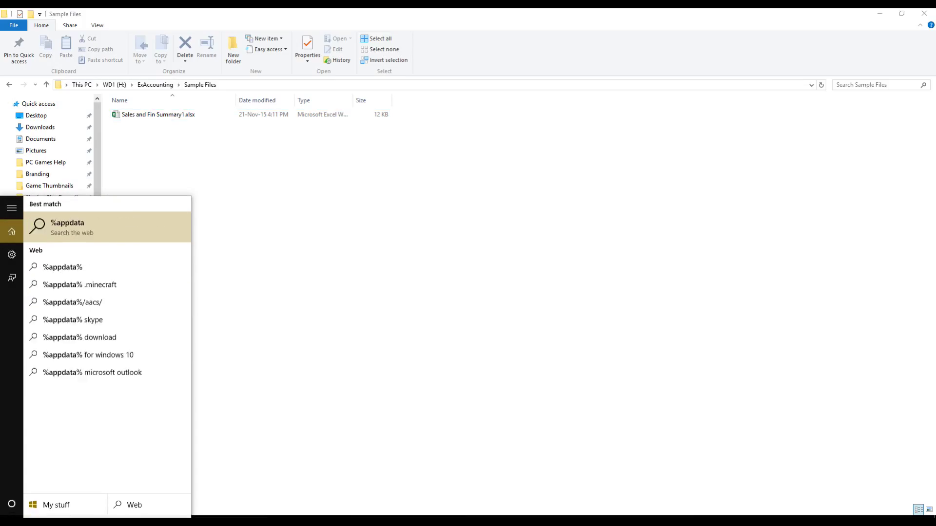
type("%")
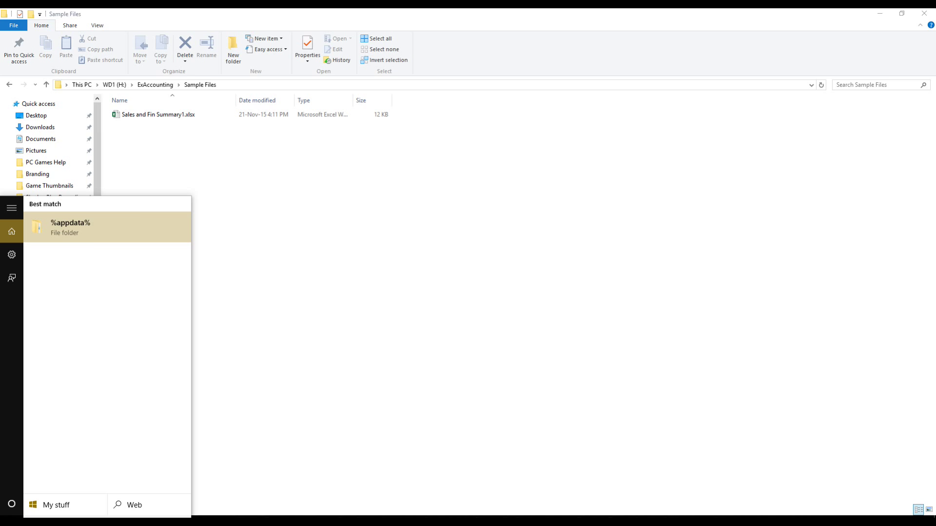
key("Return")
Step: Launch Excel with a blank workbook and open the full Save As dialog
key("super")
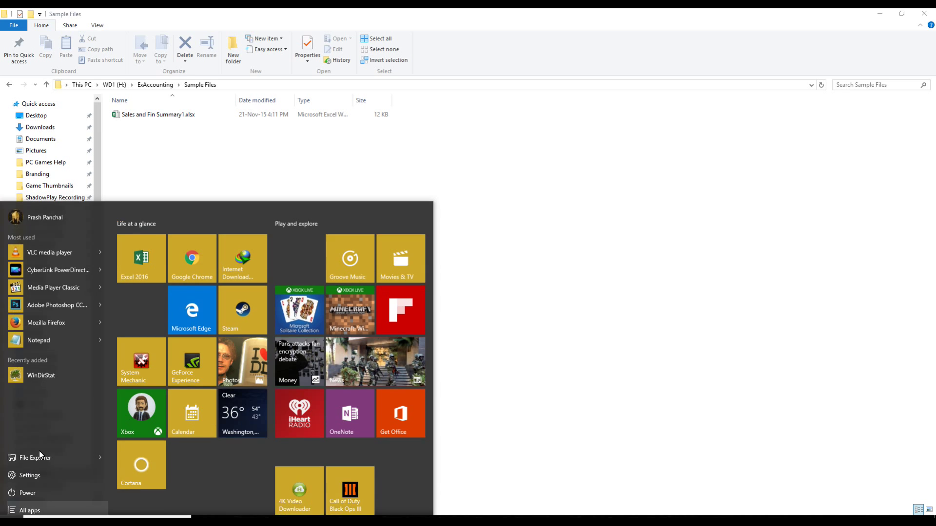
left_click(155, 246)
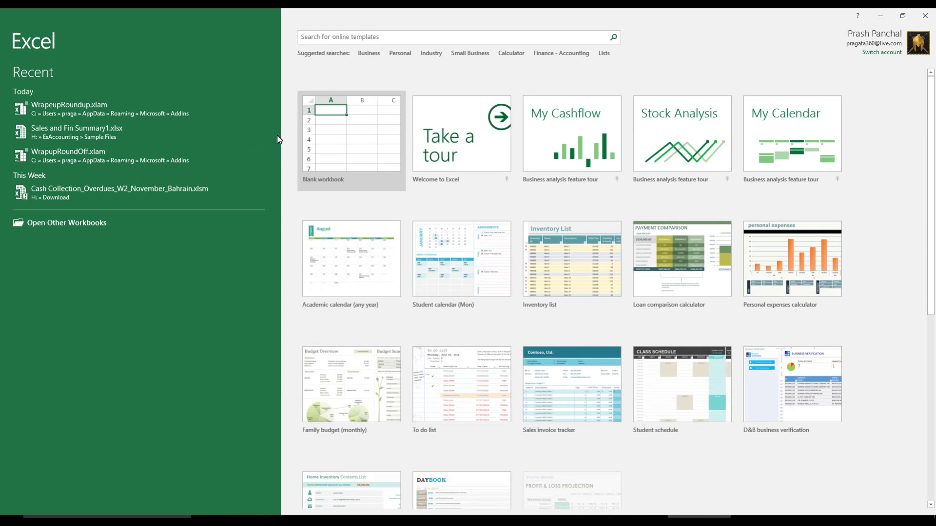
left_click(315, 129)
left_click(10, 33)
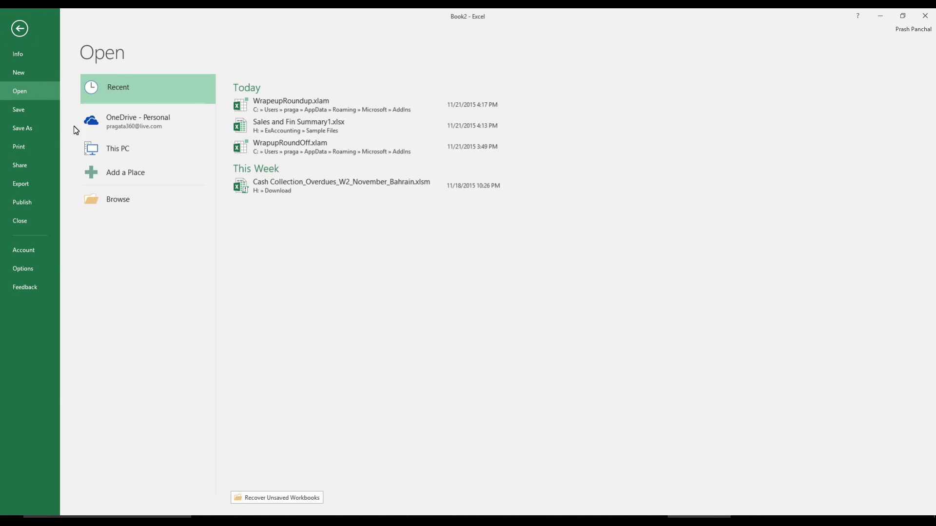
left_click(28, 127)
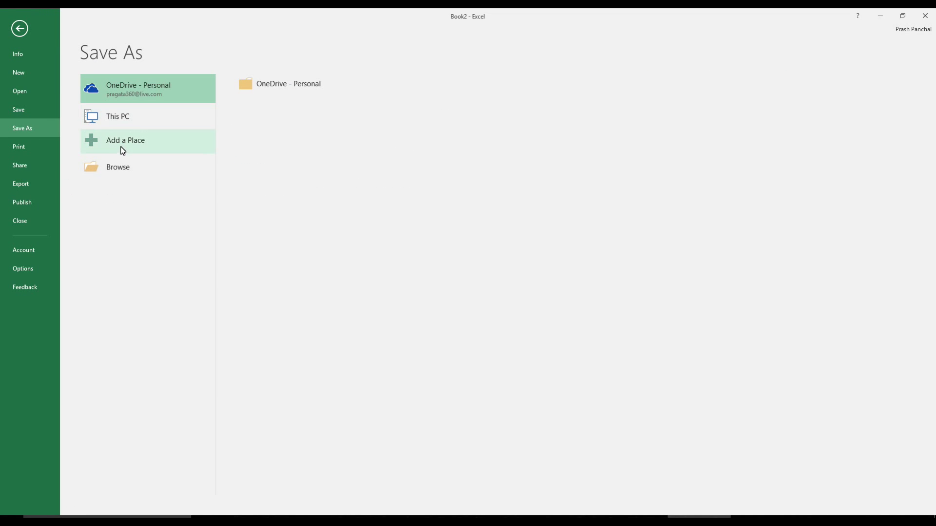
left_click(125, 168)
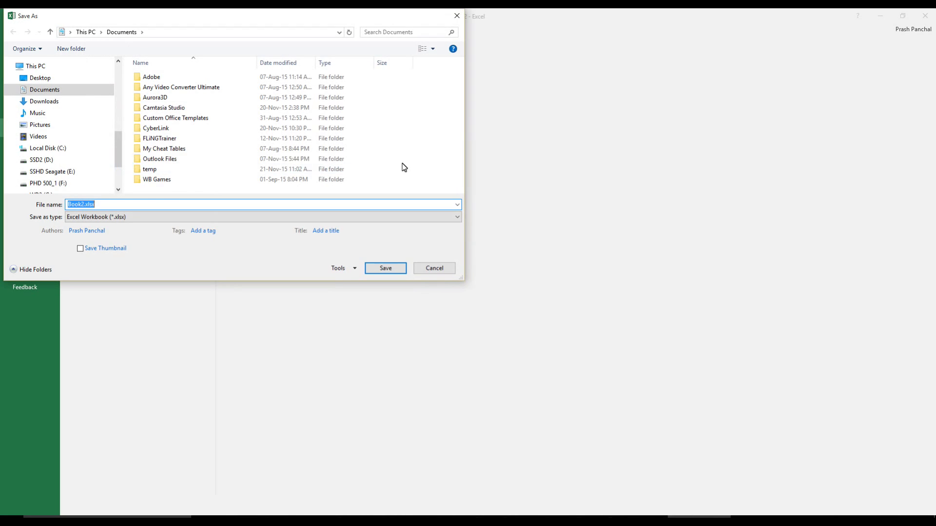
Step: Set the save type to Excel Add-in, copy its AddIns folder path, and open it via Windows search
left_click(124, 218)
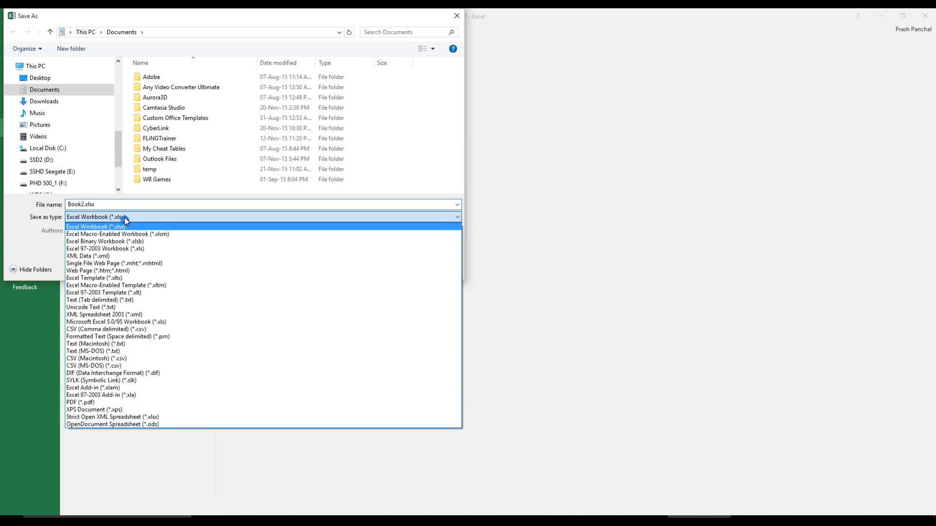
left_click(112, 388)
left_click(307, 36)
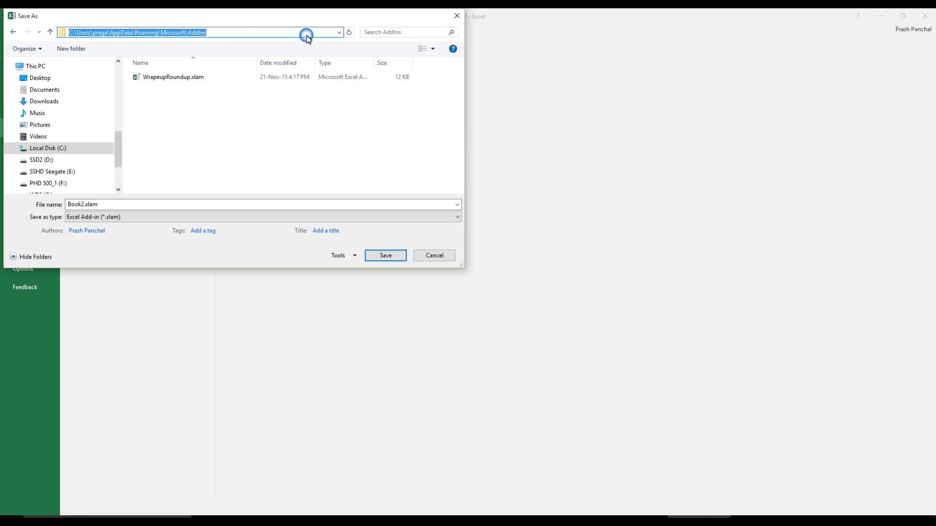
key("ctrl+c")
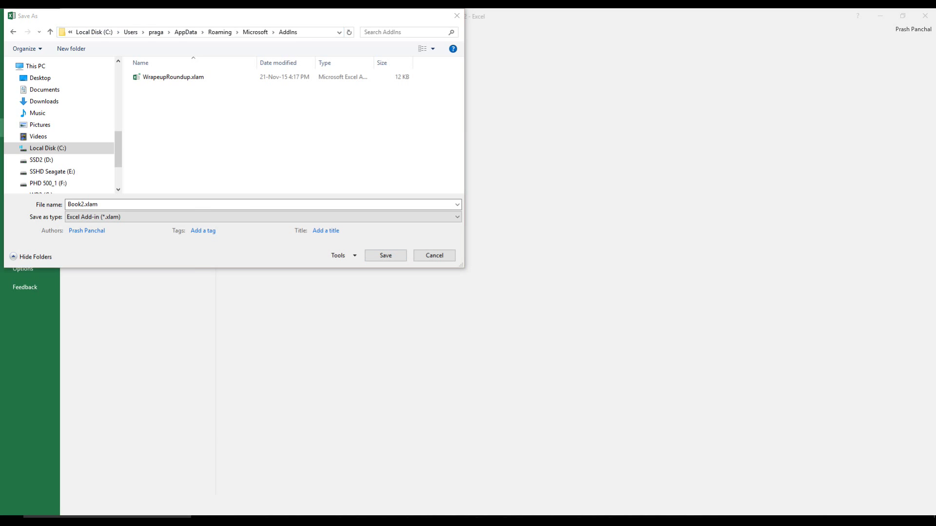
key("super")
key("ctrl+v")
key("Escape")
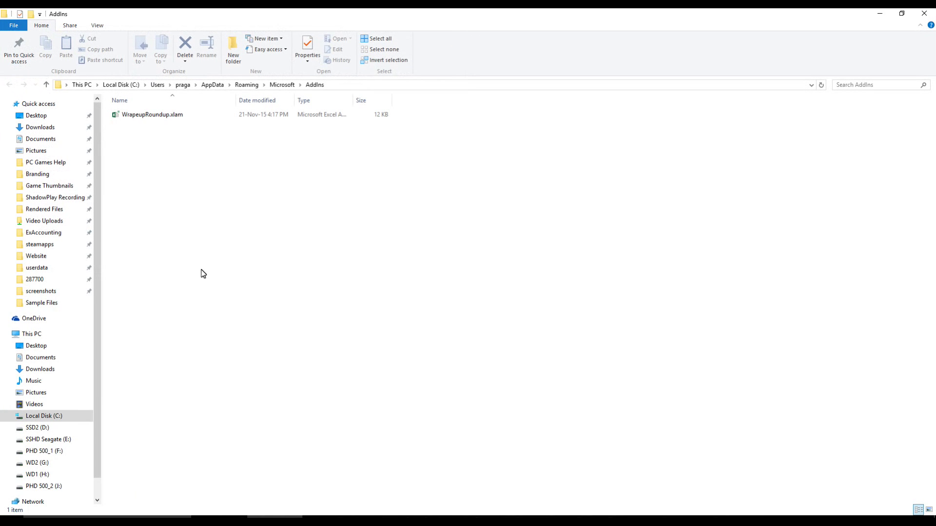
Step: Select WrapeupRoundup.xlam and view the full AddIns folder path
left_click(196, 245)
left_click(147, 119)
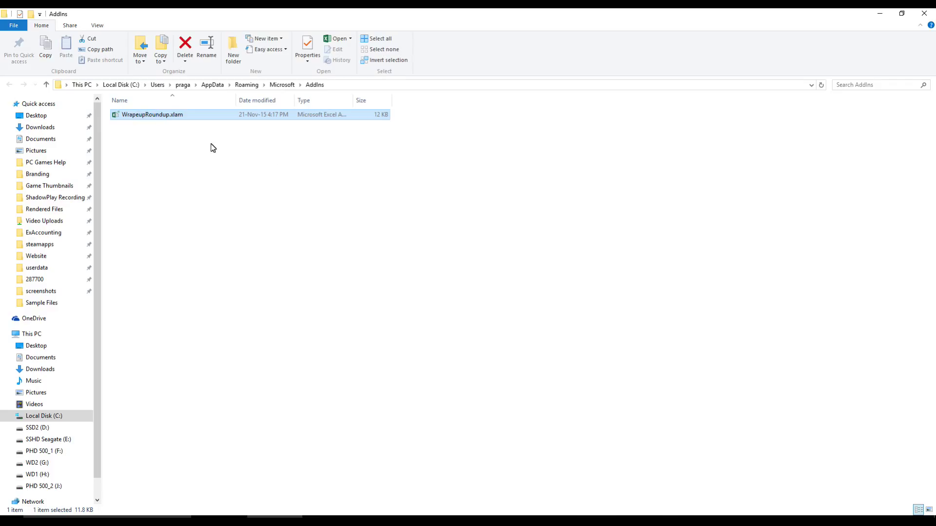
left_click(359, 86)
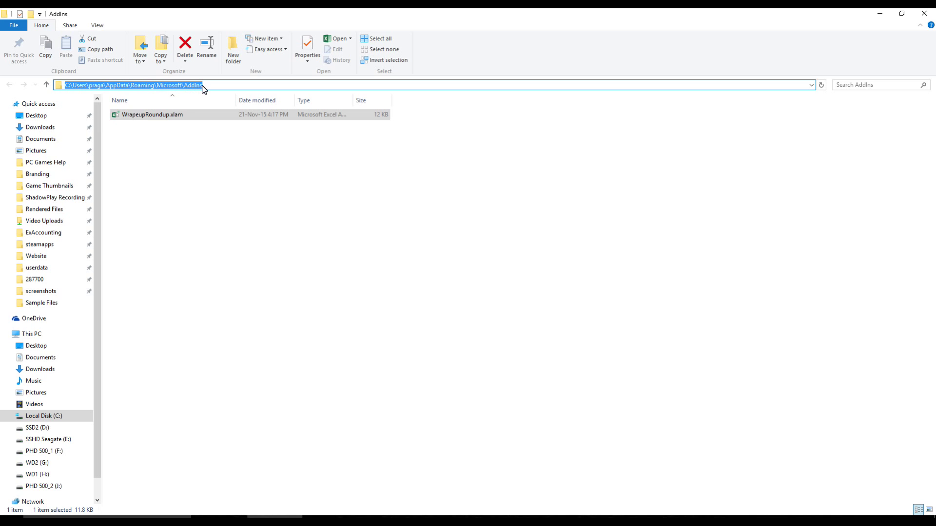
left_click(181, 192)
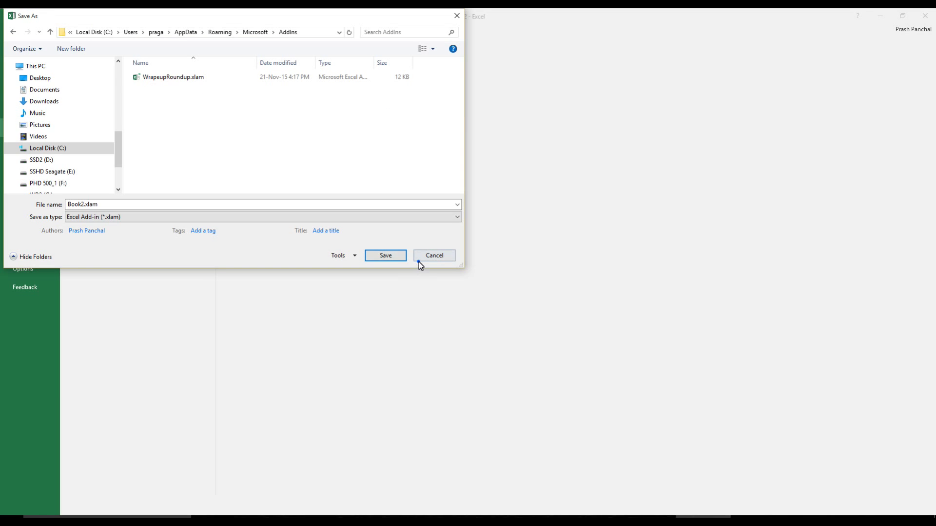
Step: Load WrapeupRoundup.xlam into Excel with macros enabled, then close the Book2 workbook
left_click(419, 261)
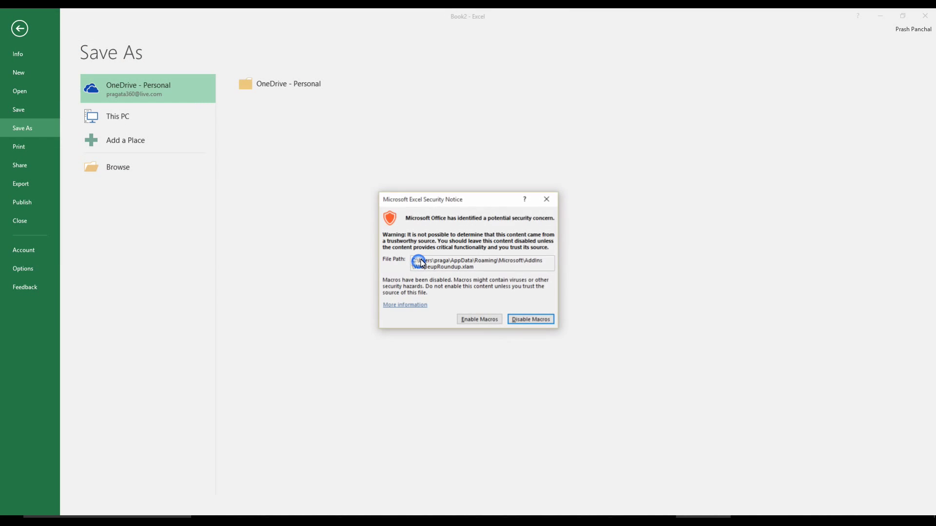
left_click(481, 321)
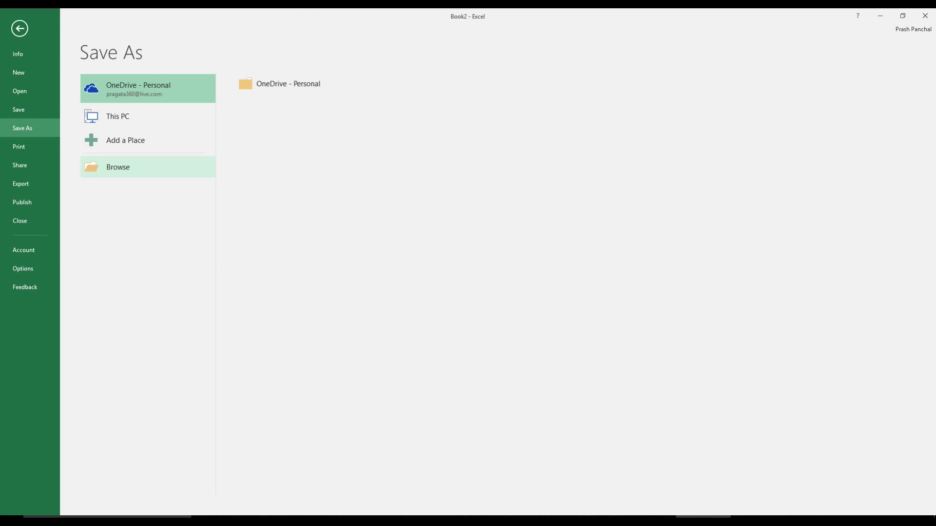
left_click(924, 15)
left_click(349, 234)
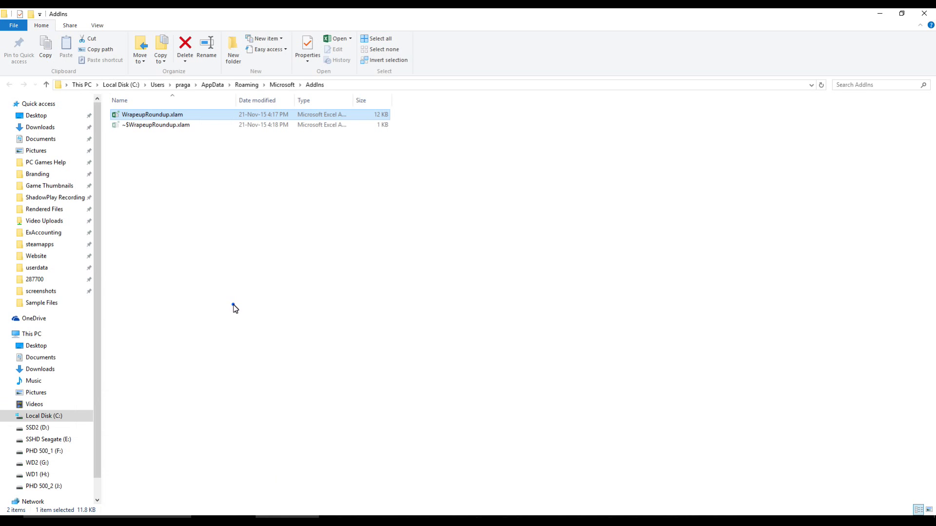
Step: Reopen WrapeupRoundup.xlam with macros enabled, quit Excel discarding Book1, and bring up Start
left_click(233, 304)
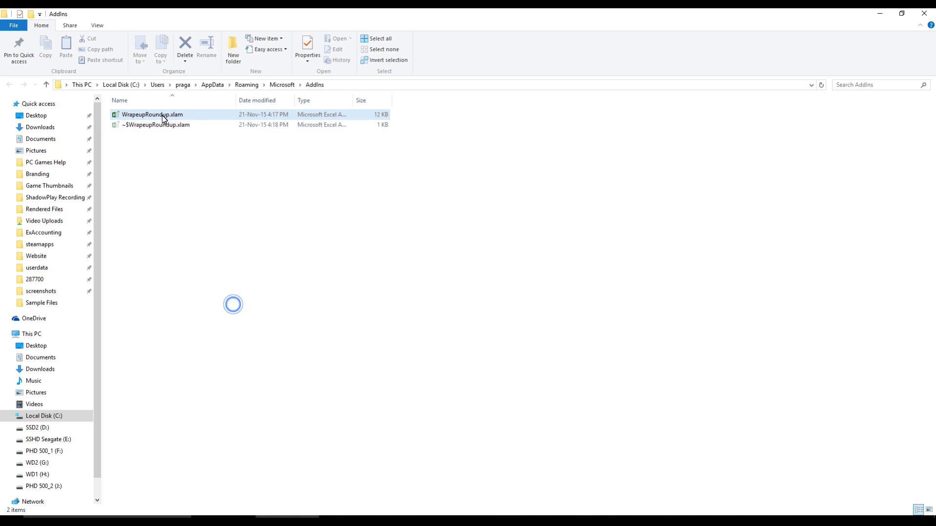
left_click(150, 120)
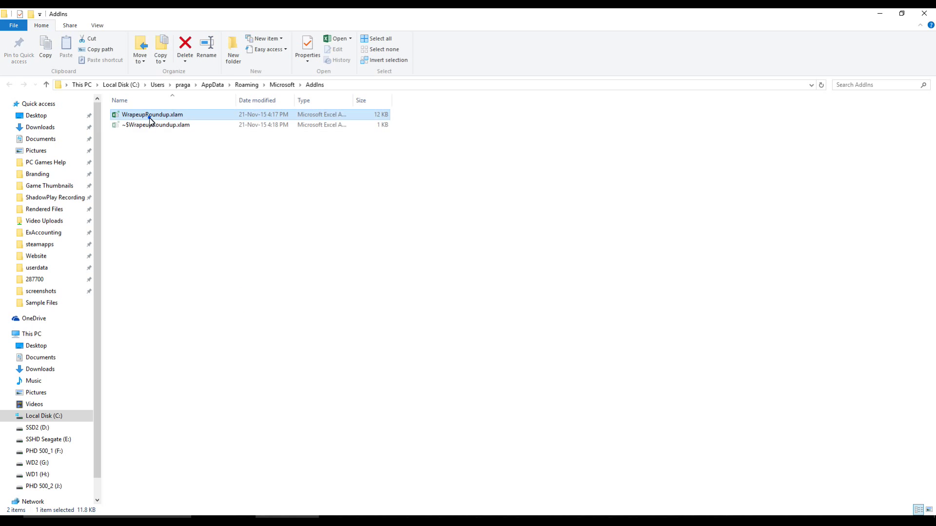
double_click(150, 116)
left_click(480, 323)
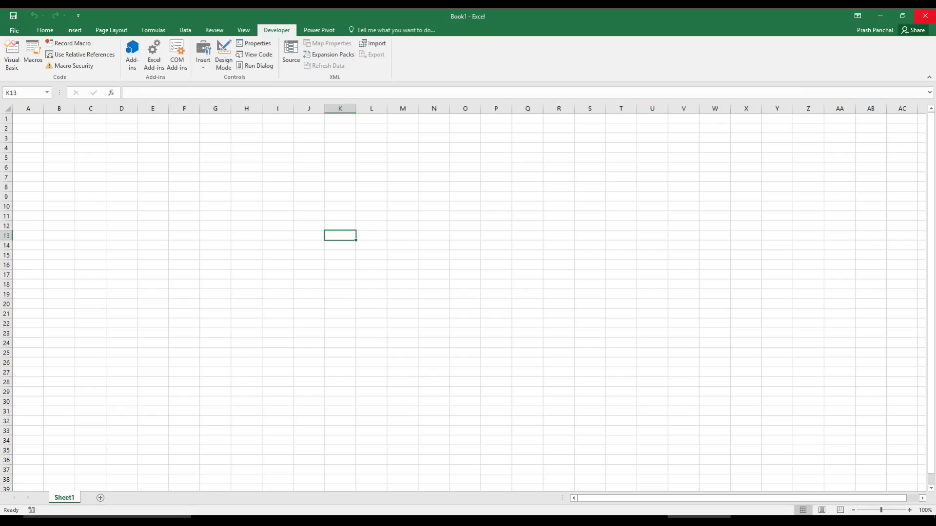
left_click(925, 16)
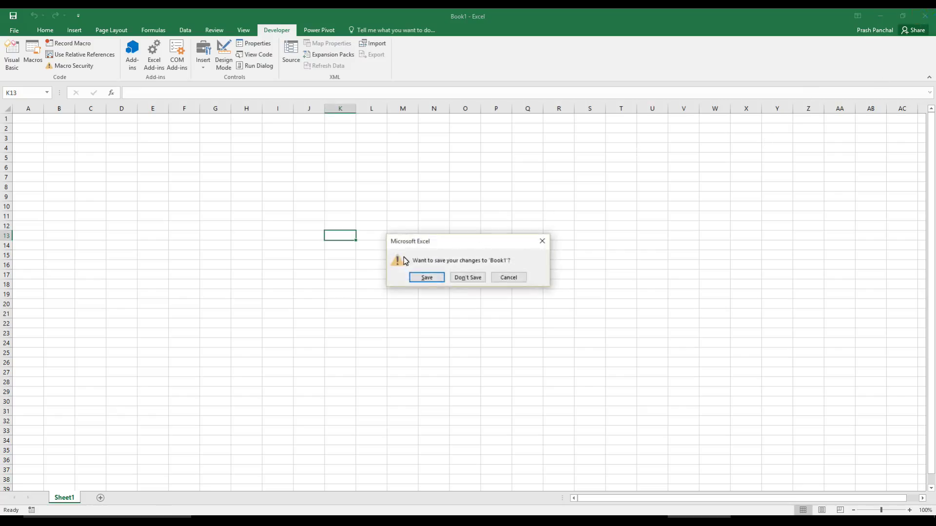
left_click(462, 278)
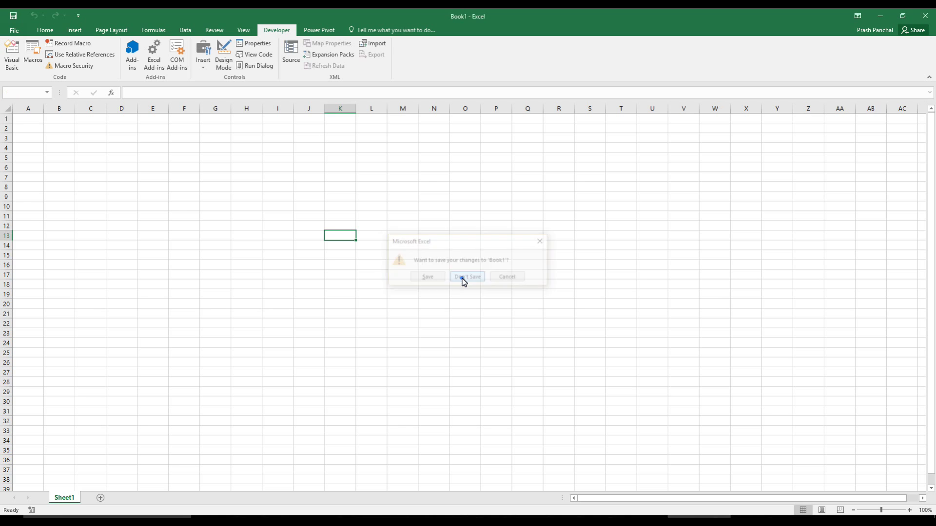
key("super")
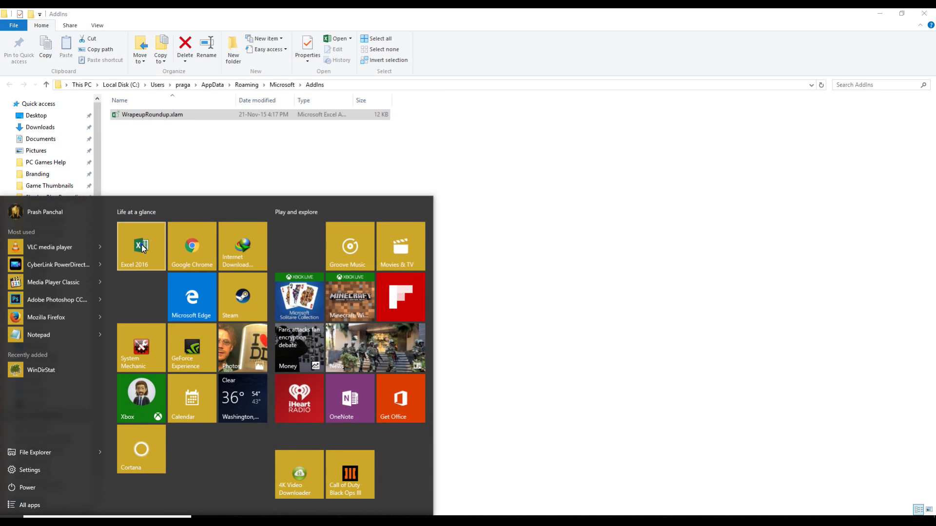
Step: Launch Excel 2016 with a blank workbook and enable the Wrapeuproundup add-in under Developer > Excel Add-ins
left_click(141, 257)
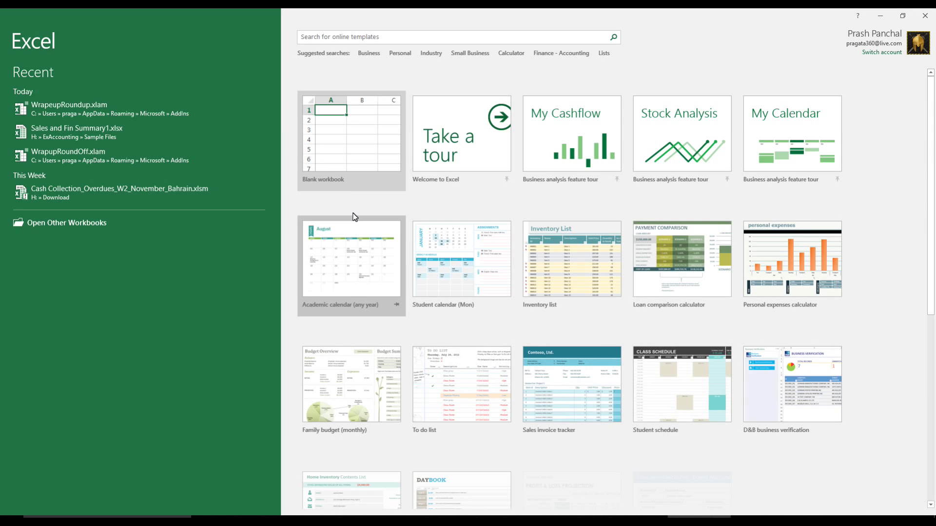
left_click(342, 138)
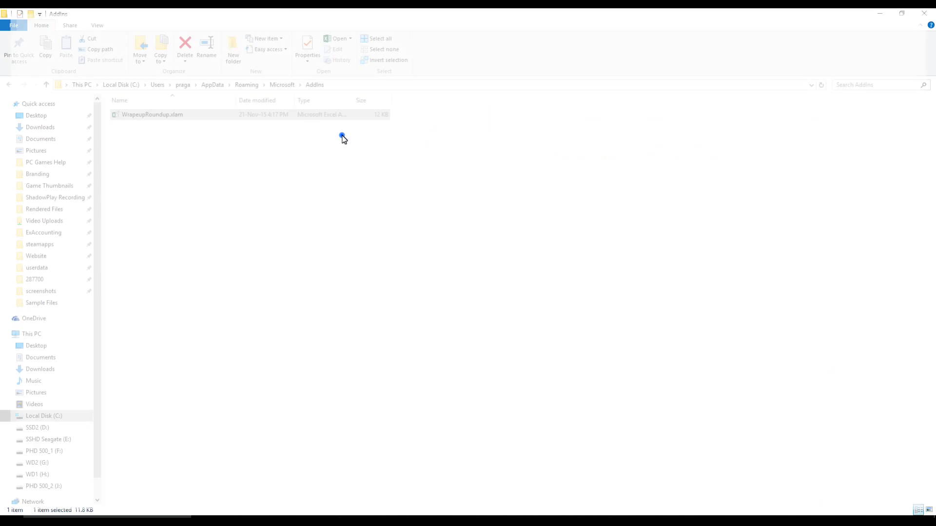
left_click(276, 30)
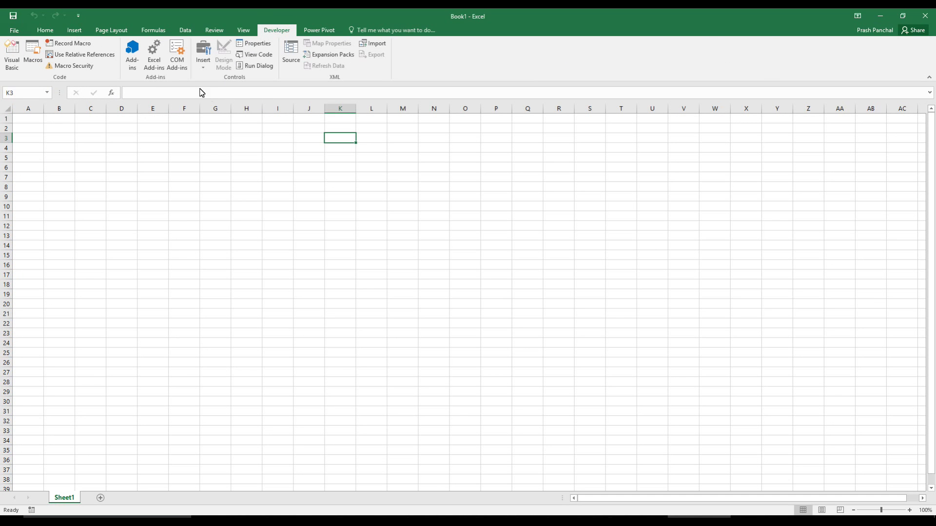
left_click(155, 63)
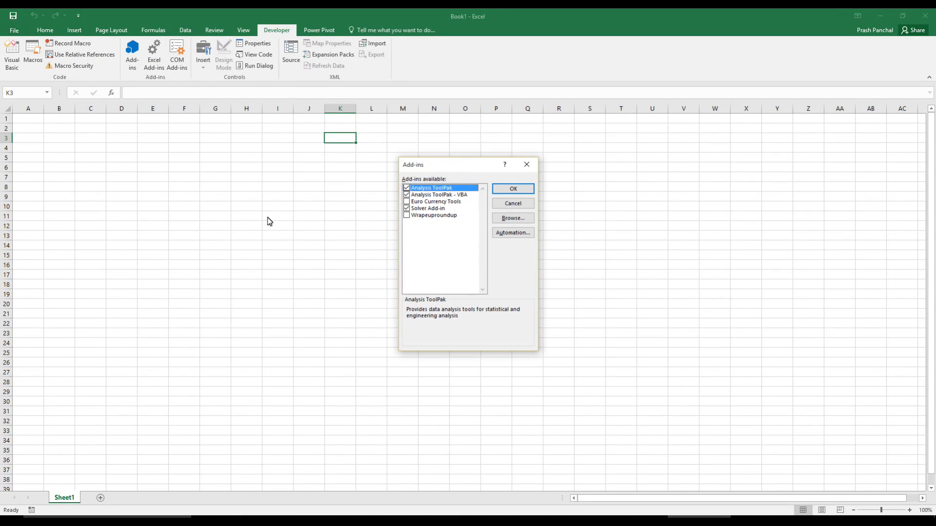
left_click_drag(440, 165, 252, 154)
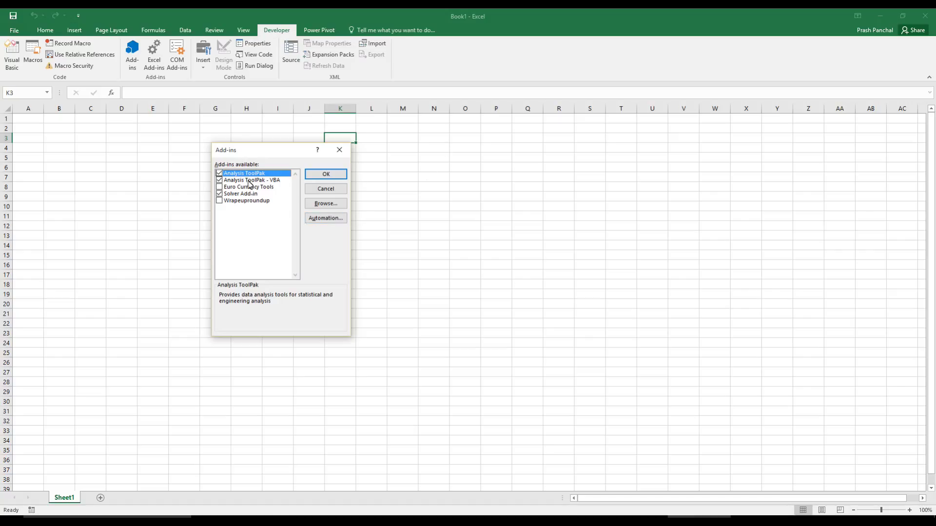
left_click(219, 201)
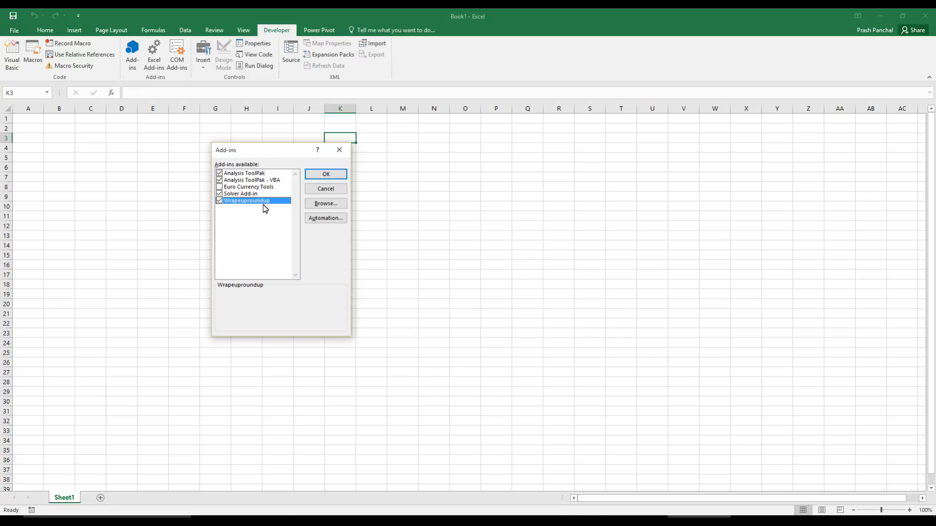
left_click(326, 175)
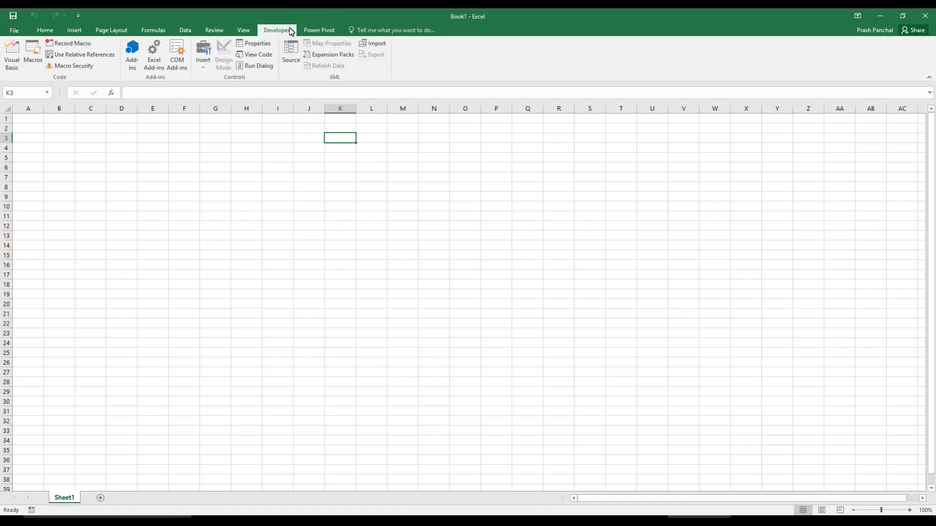
Step: Browse the View and Power Pivot ribbon tabs, then open Excel Options
left_click(243, 30)
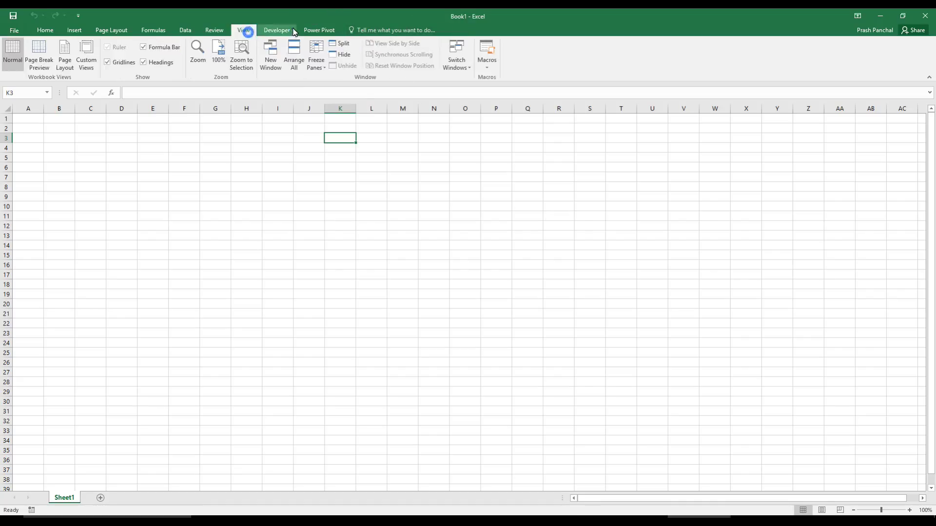
left_click(276, 30)
left_click(244, 30)
left_click(276, 30)
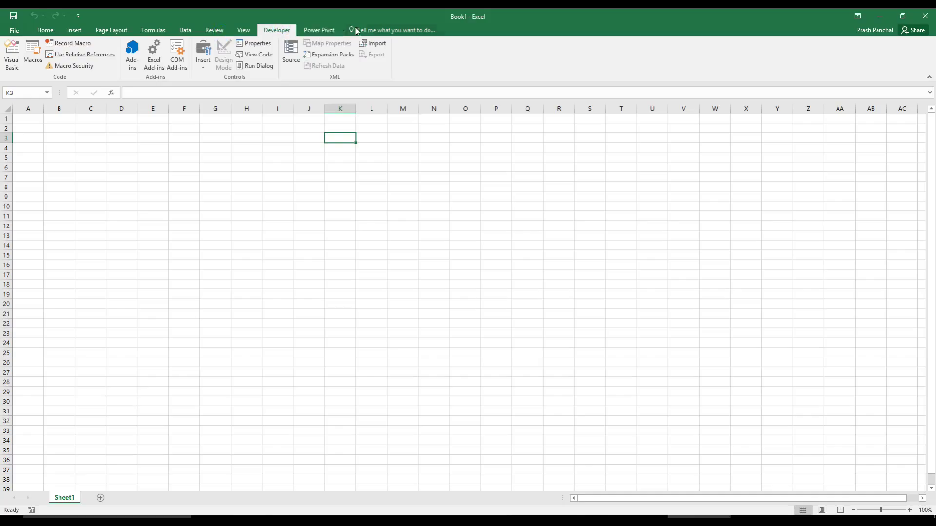
left_click(325, 30)
left_click(276, 30)
left_click(317, 30)
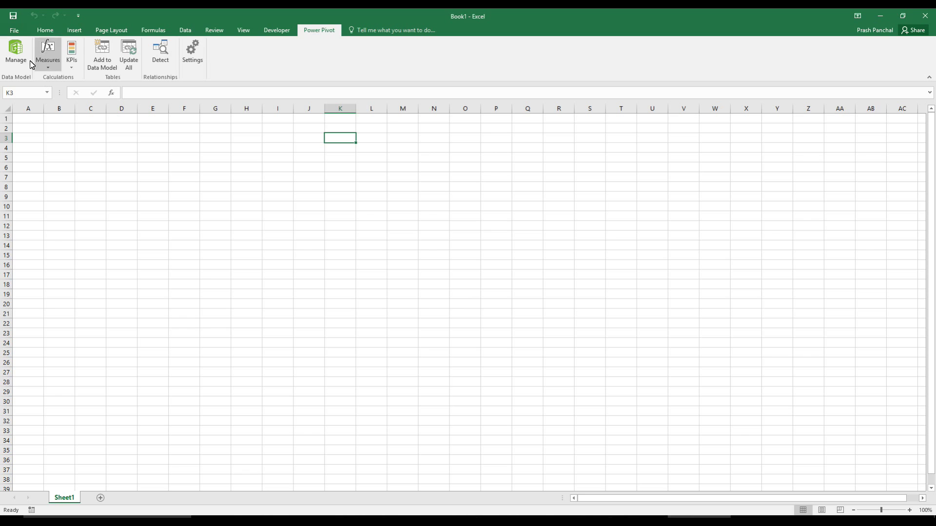
left_click(16, 32)
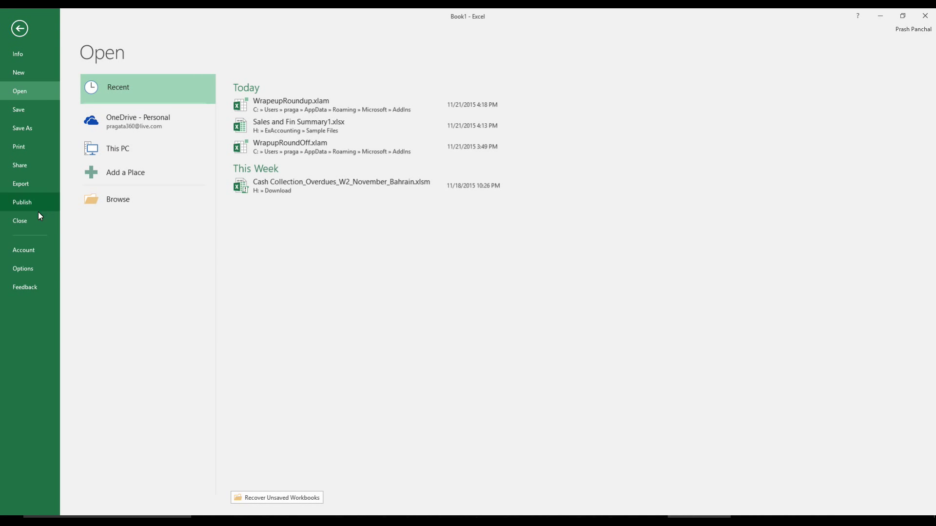
left_click(25, 268)
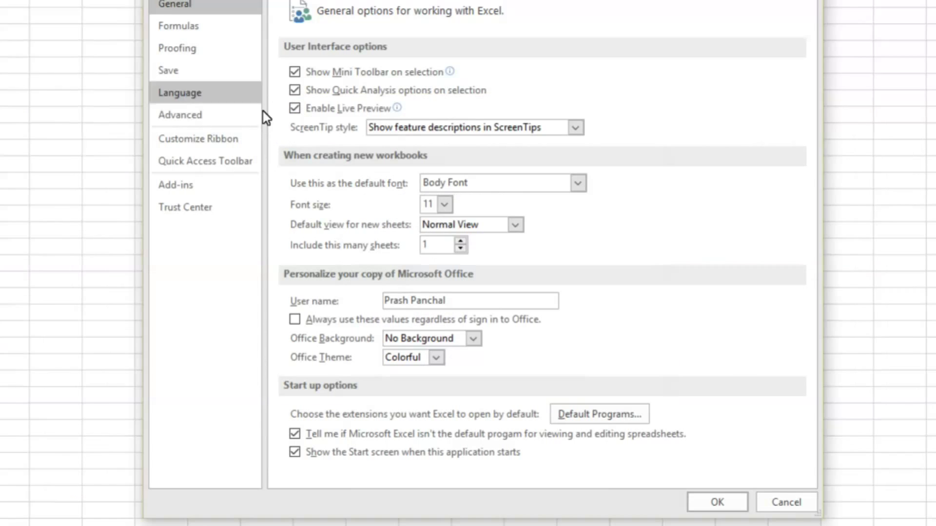
Step: In Customize the Ribbon, add a new tab with a group and rename the tab 'Macros'
left_click(231, 146)
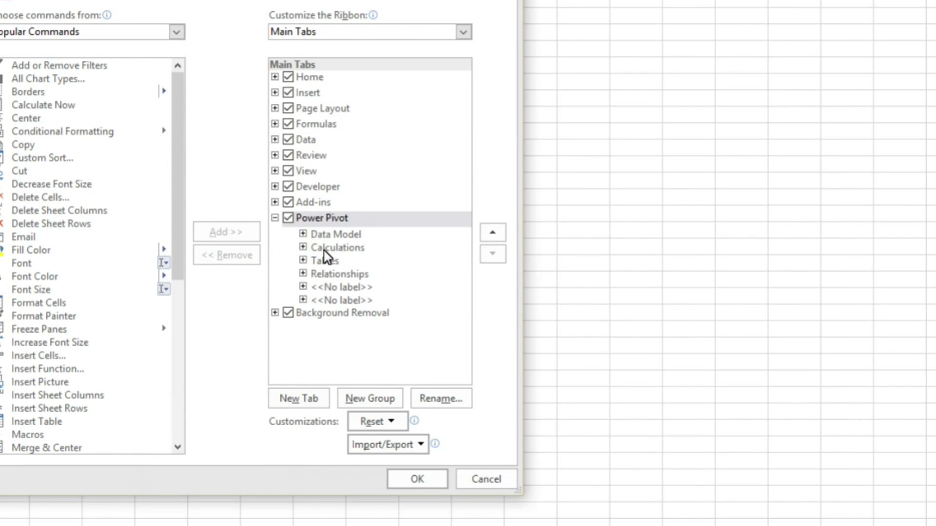
left_click(298, 401)
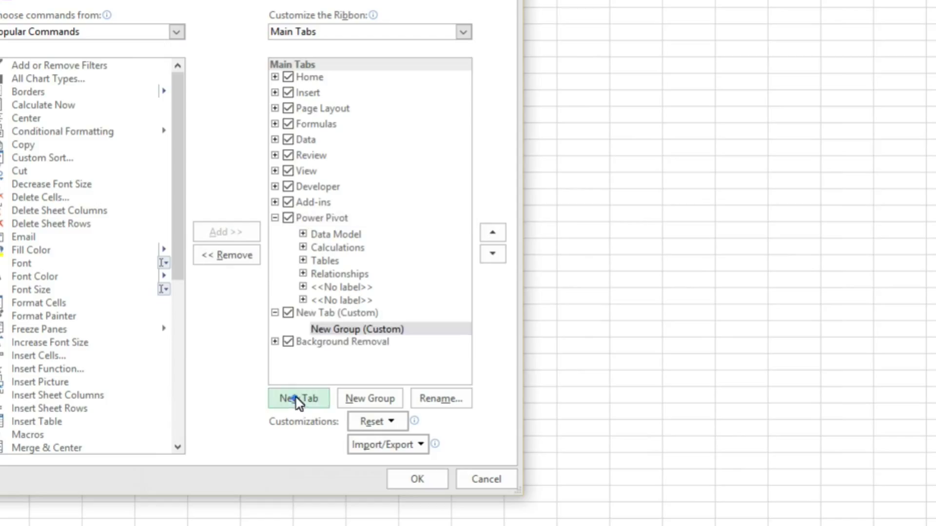
left_click(329, 330)
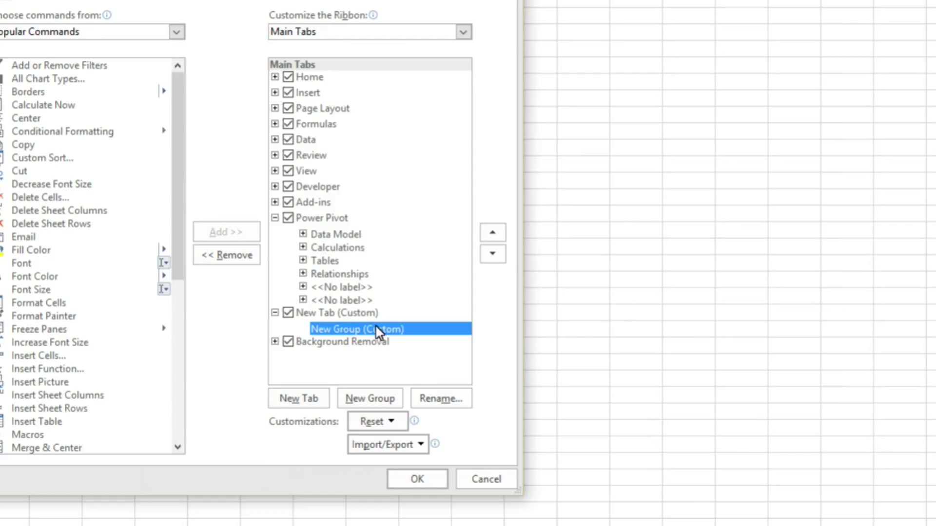
left_click(340, 314)
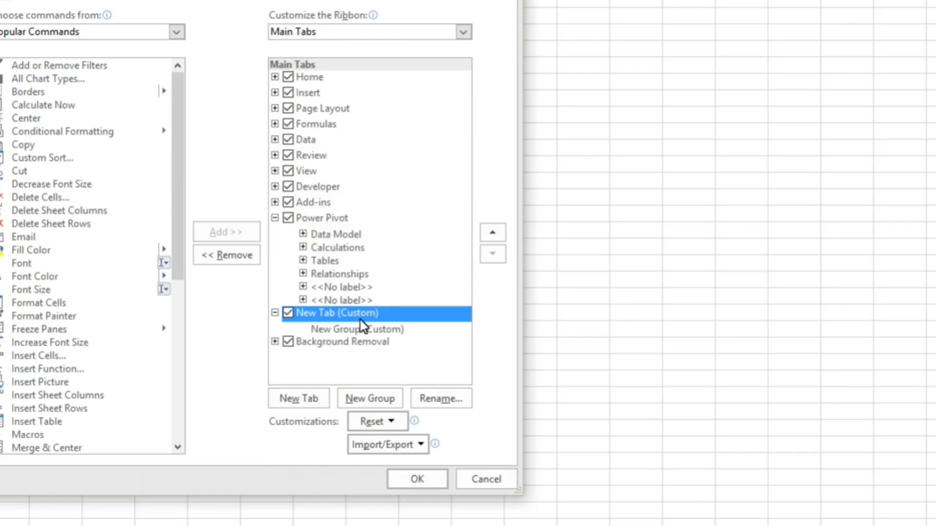
left_click(438, 397)
type("Macros")
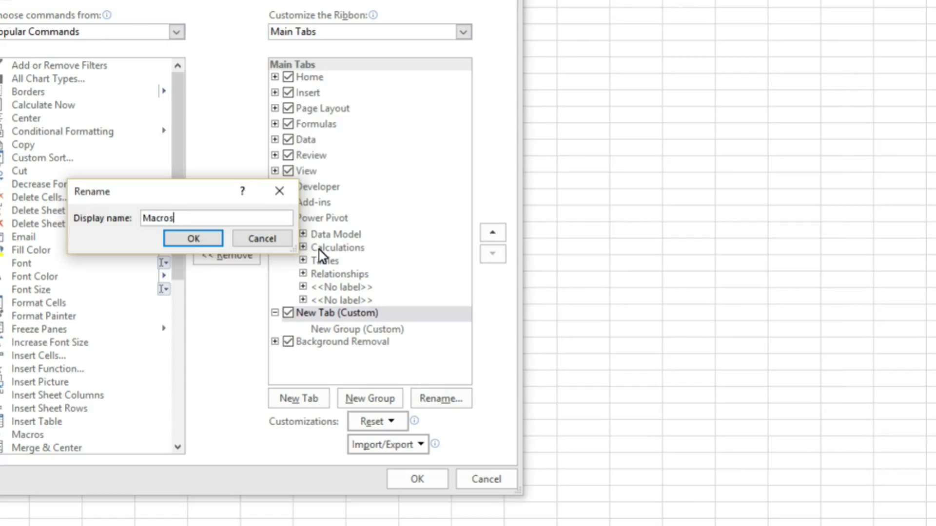
left_click(184, 239)
left_click(364, 328)
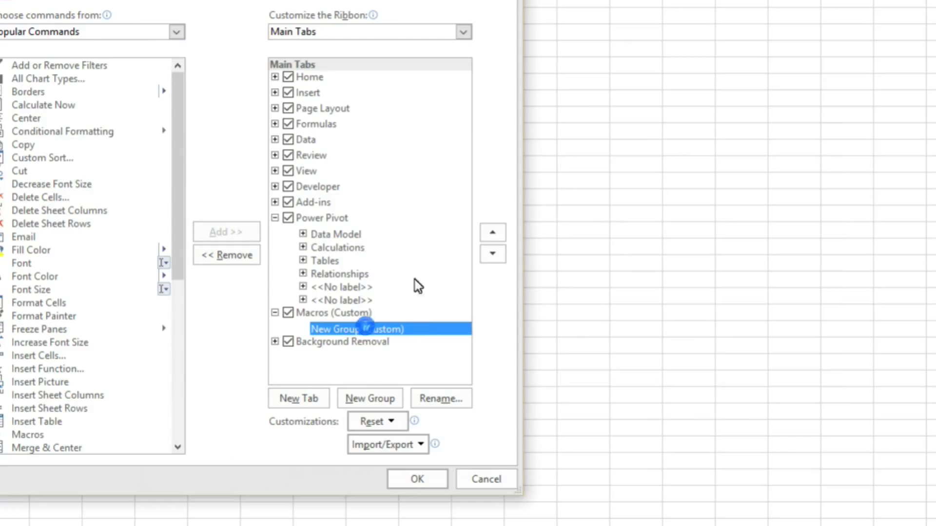
Step: Add the RoundupCells macro from the Macros command list to New Group and open its Rename dialog
left_click(80, 30)
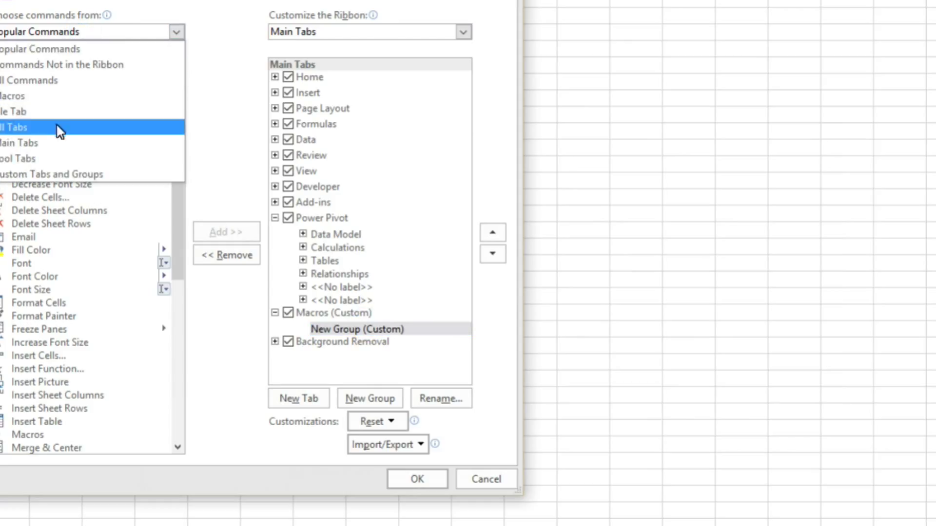
left_click(49, 100)
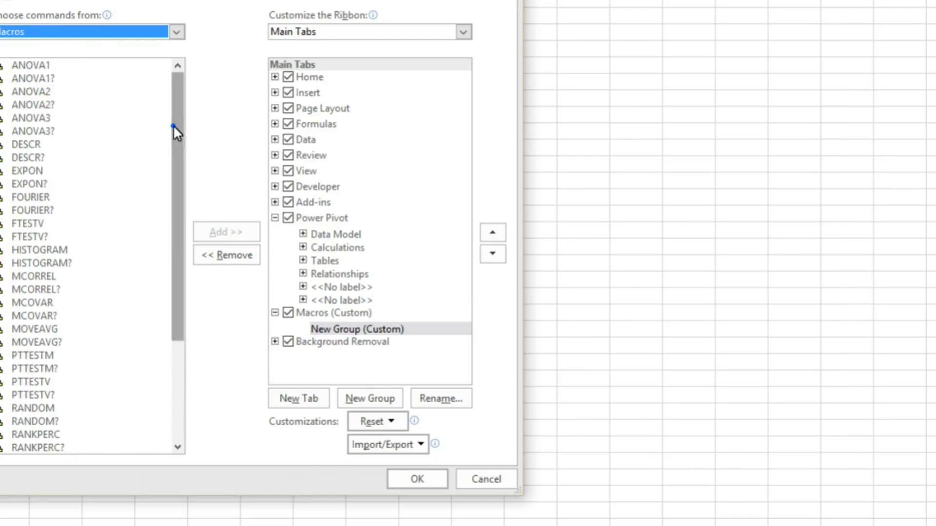
scroll(174, 127, "down", 4)
left_click(26, 344)
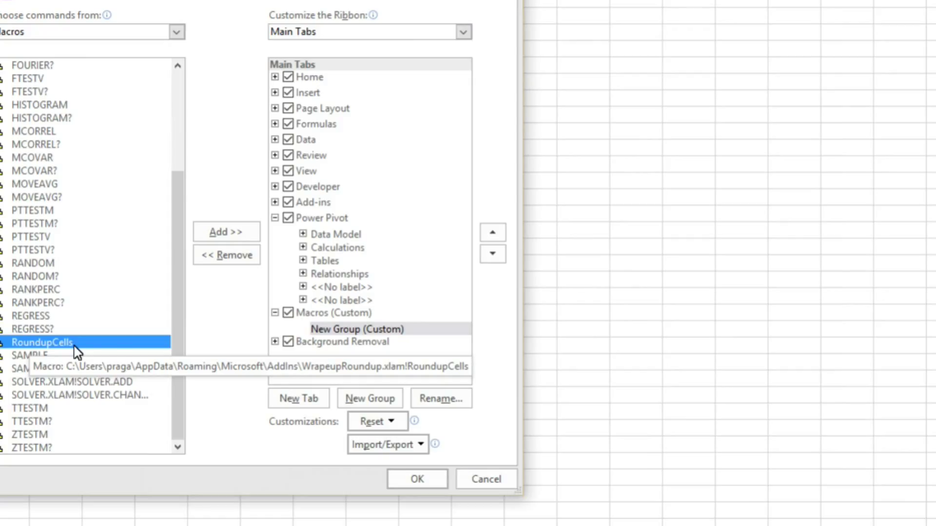
left_click(235, 238)
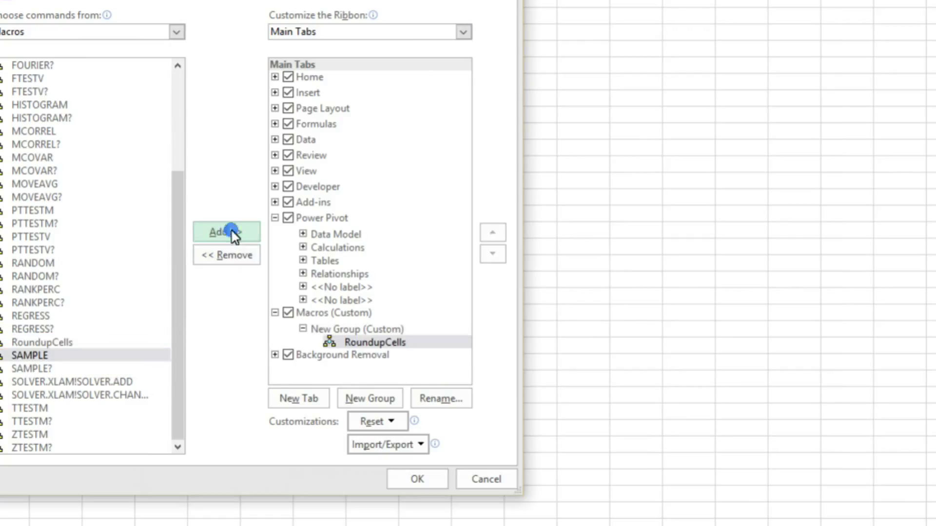
left_click(332, 343)
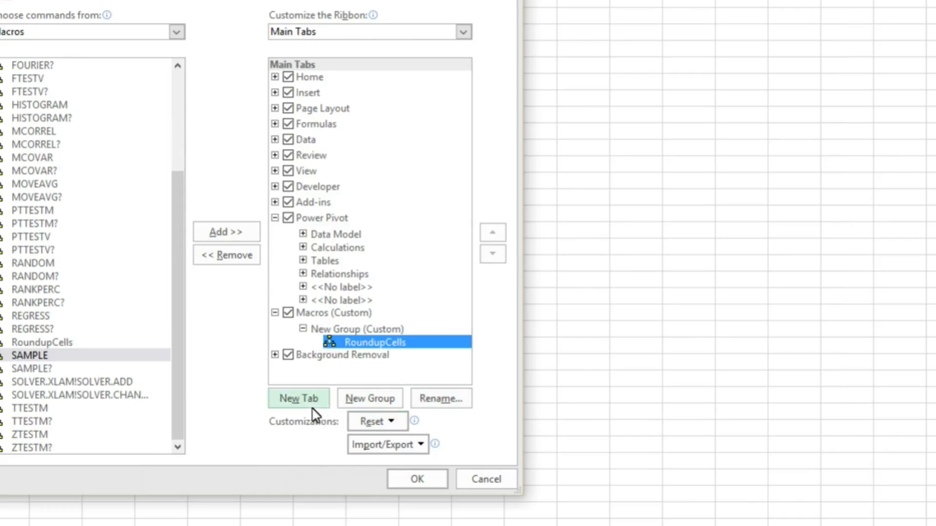
left_click(429, 401)
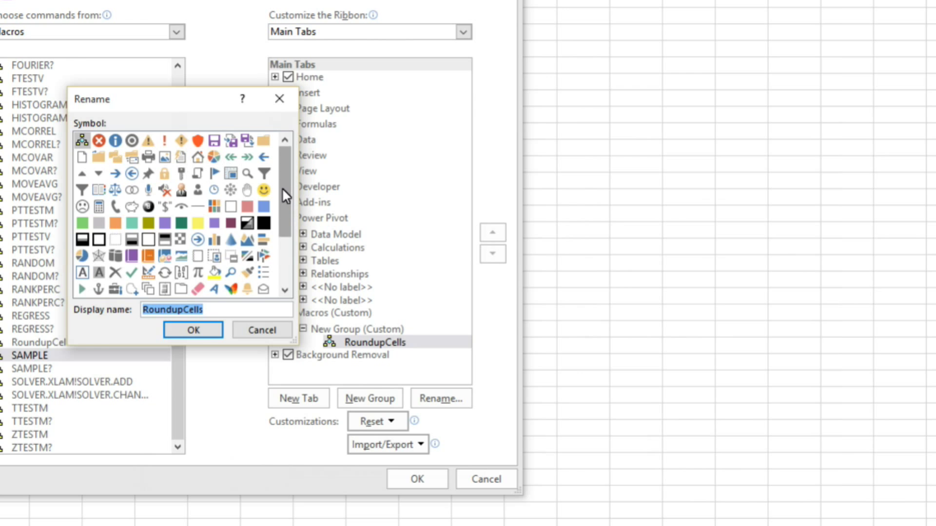
left_click_drag(282, 188, 277, 255)
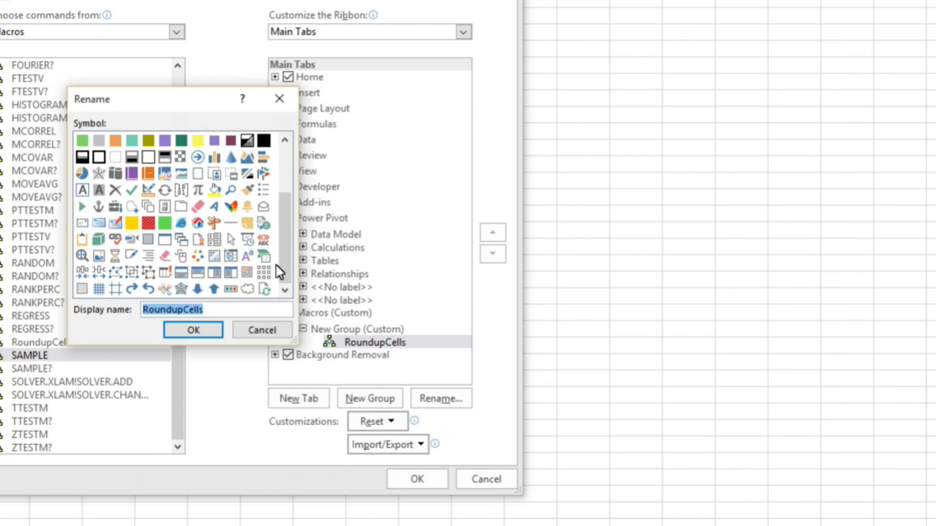
Step: Give RoundupCells a grid symbol, select F3:O16 for testing, and view the macro code
left_click(266, 275)
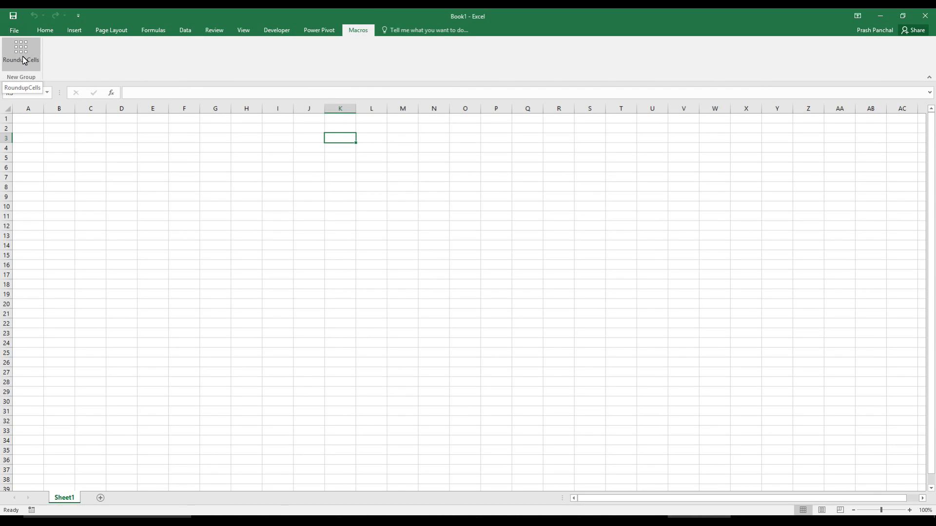
left_click_drag(184, 138, 478, 265)
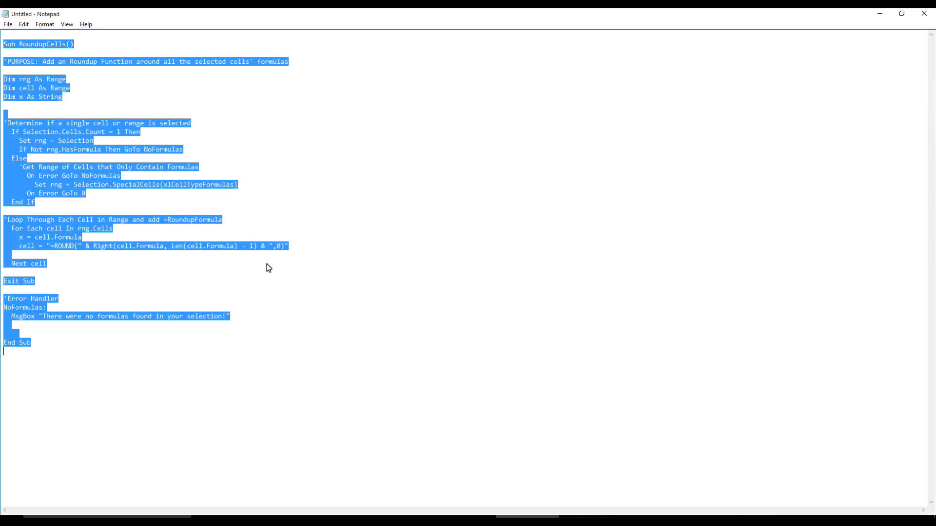
left_click(349, 142)
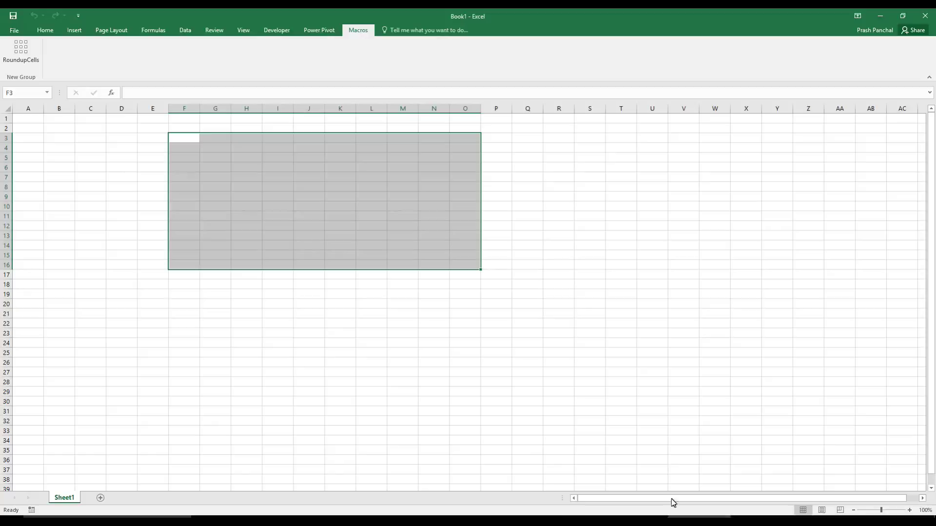
left_click(183, 148)
left_click_drag(183, 149, 551, 321)
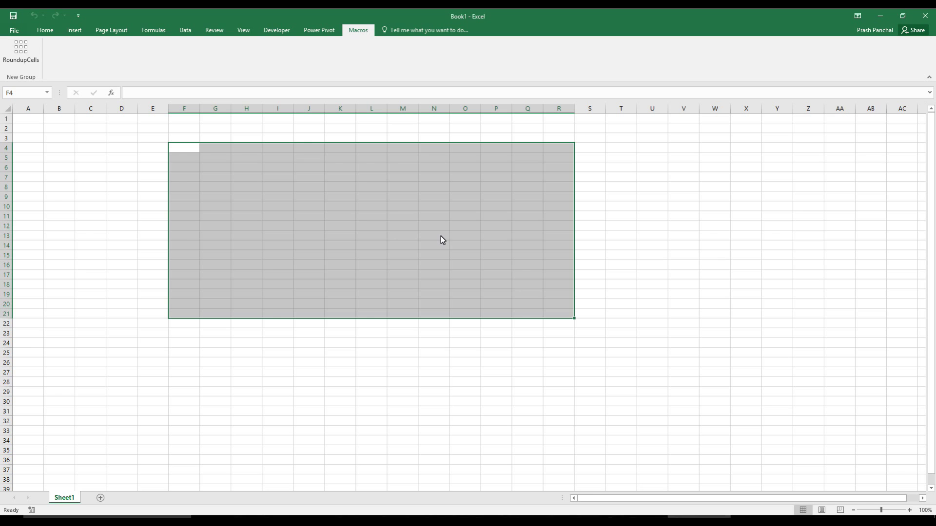
left_click_drag(181, 149, 614, 302)
left_click(16, 52)
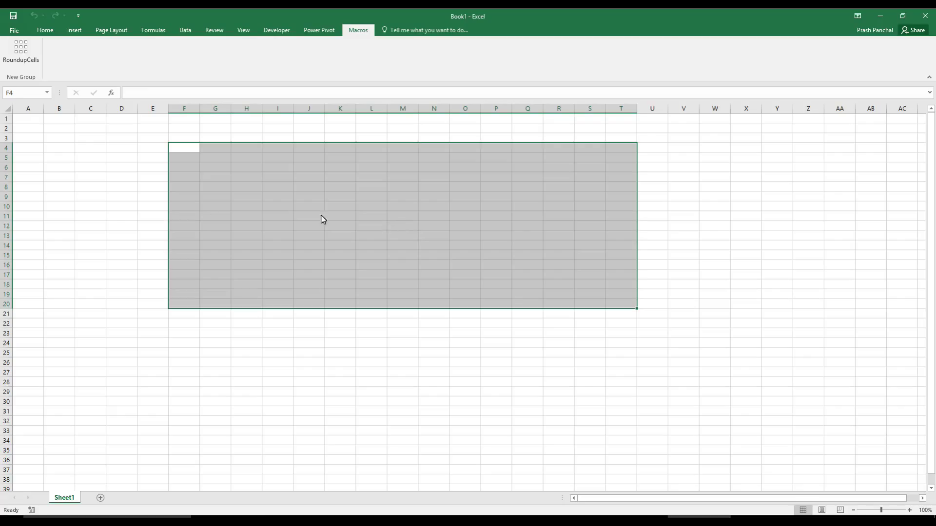
left_click(200, 203)
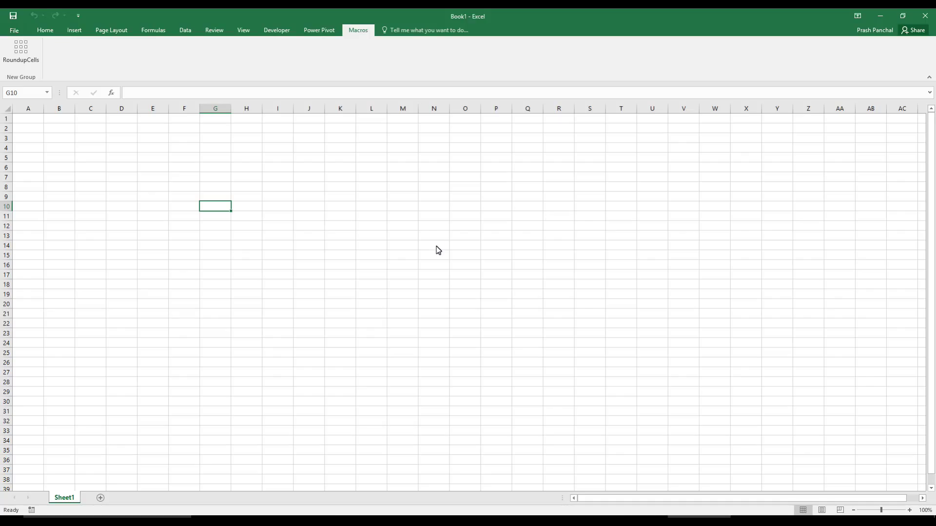
Step: Open Sales and Fin Summary1.xlsx and inspect the AUD figures, the H7 YTD sum and C8 Cost of Sales
left_click(226, 512)
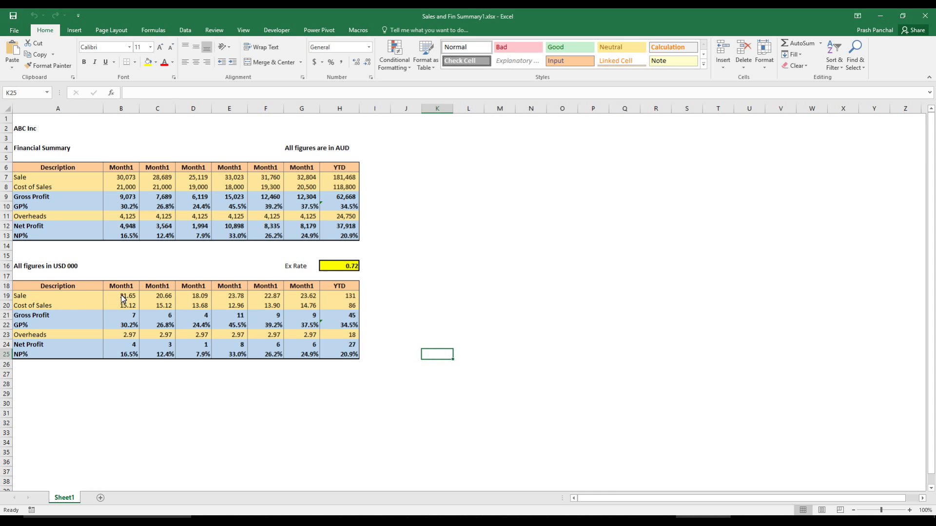
left_click_drag(120, 295, 316, 306)
left_click(339, 265)
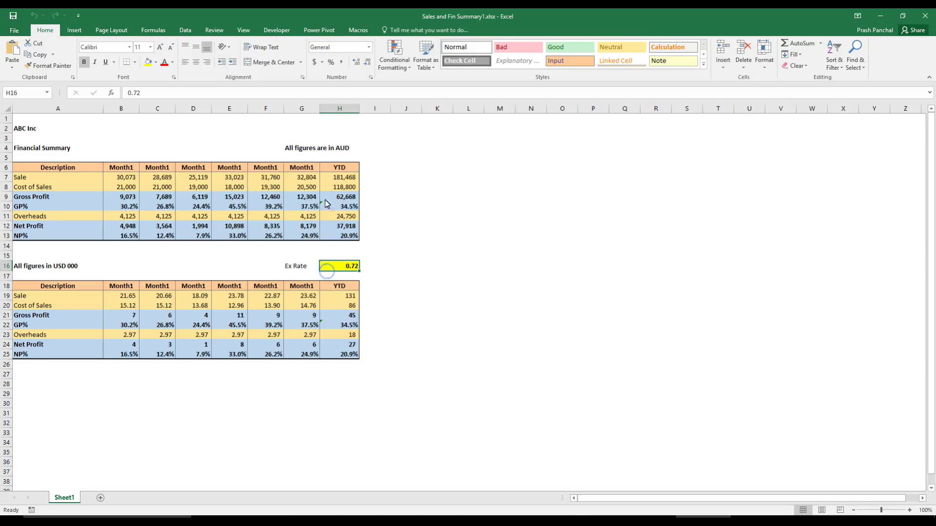
left_click_drag(126, 179, 359, 240)
left_click(330, 149)
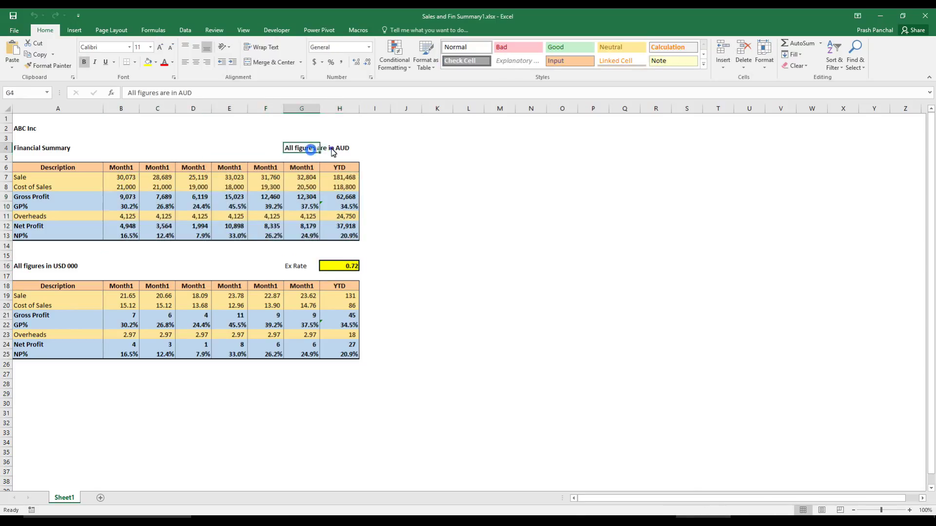
left_click_drag(122, 178, 200, 180)
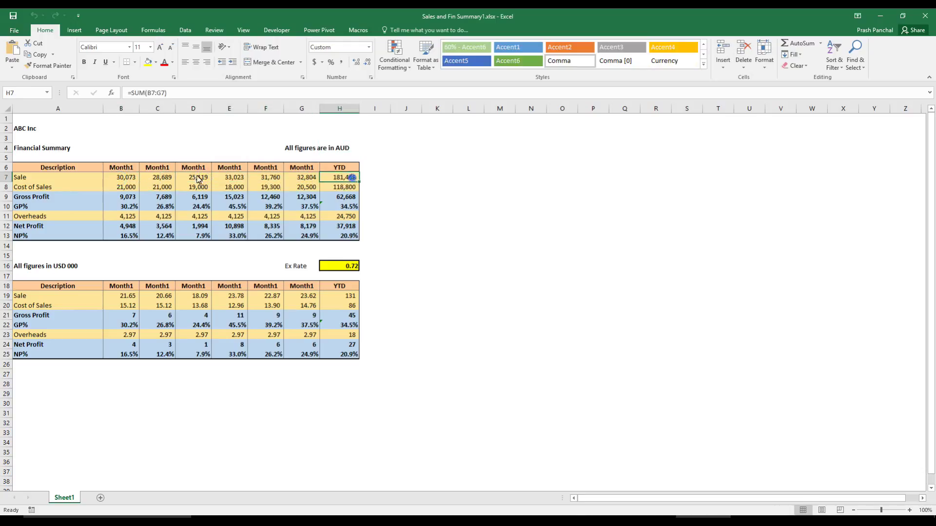
left_click(339, 178)
left_click(133, 198)
left_click(123, 206)
left_click_drag(123, 177, 341, 191)
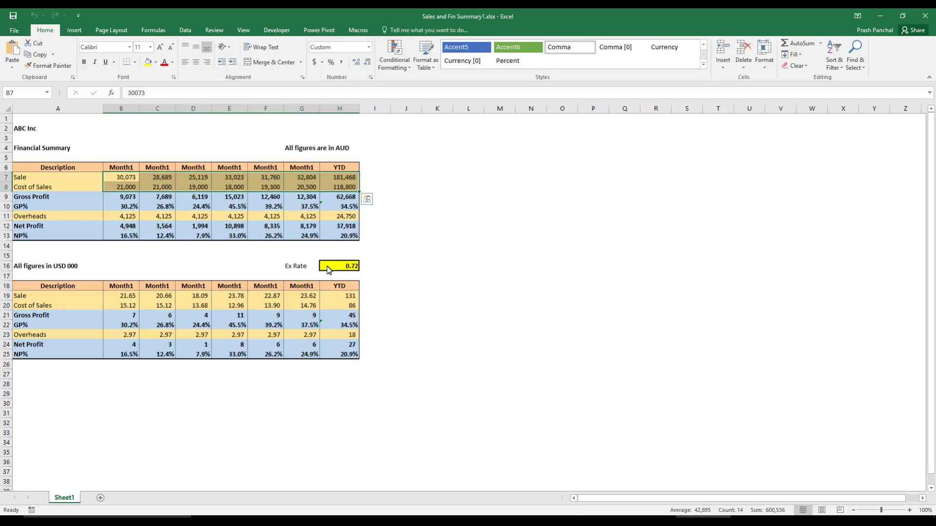
left_click_drag(123, 181, 336, 192)
left_click_drag(200, 182, 163, 185)
left_click(157, 186)
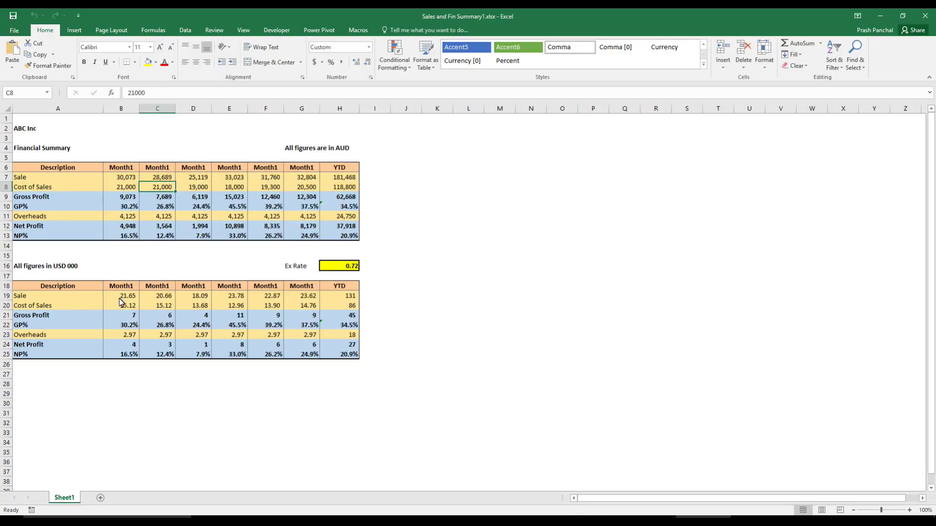
Step: Inspect the USD conversion formulas in B19 and B20 against the H16 exchange rate, editing B19
left_click_drag(122, 301, 298, 306)
left_click_drag(120, 299, 302, 307)
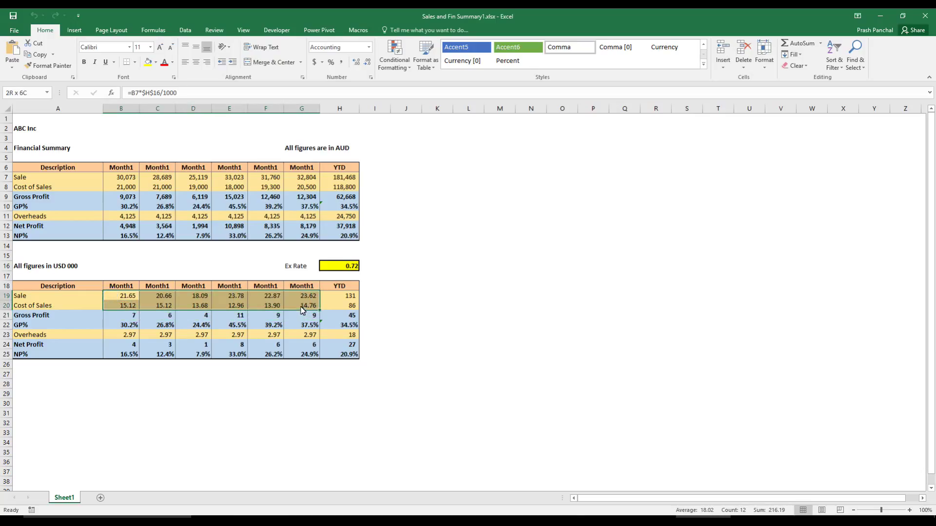
left_click(337, 265)
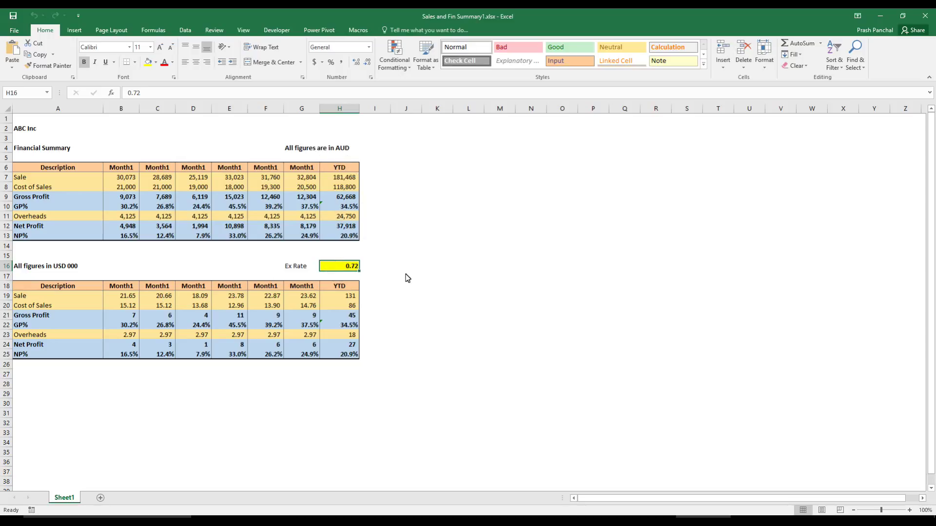
left_click(122, 298)
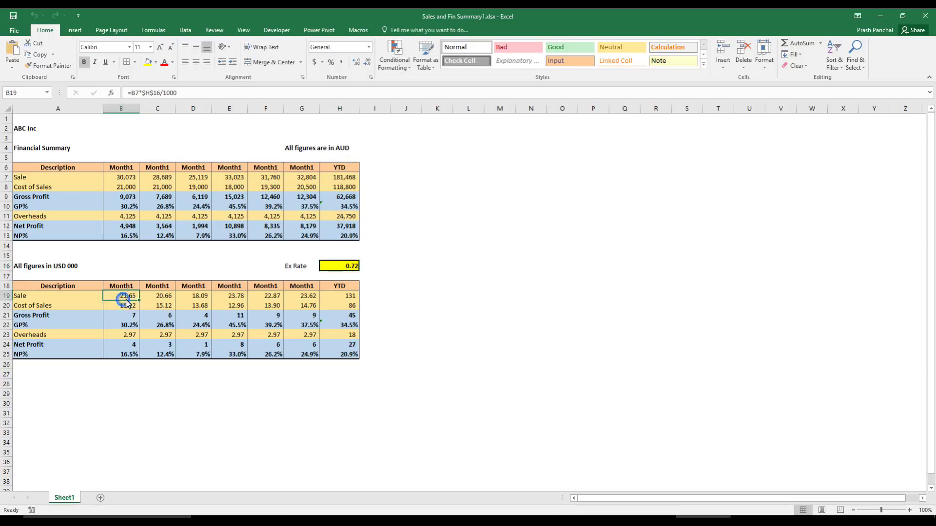
left_click(352, 268)
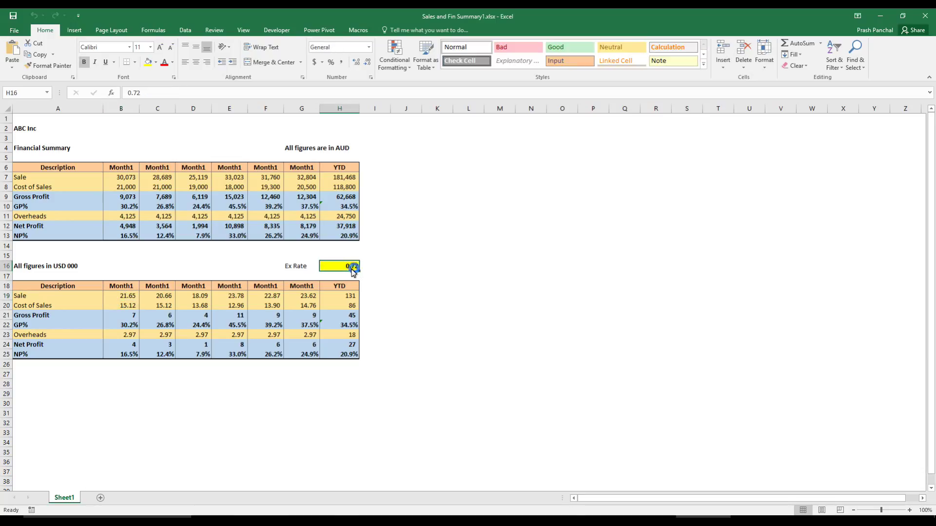
left_click(127, 298)
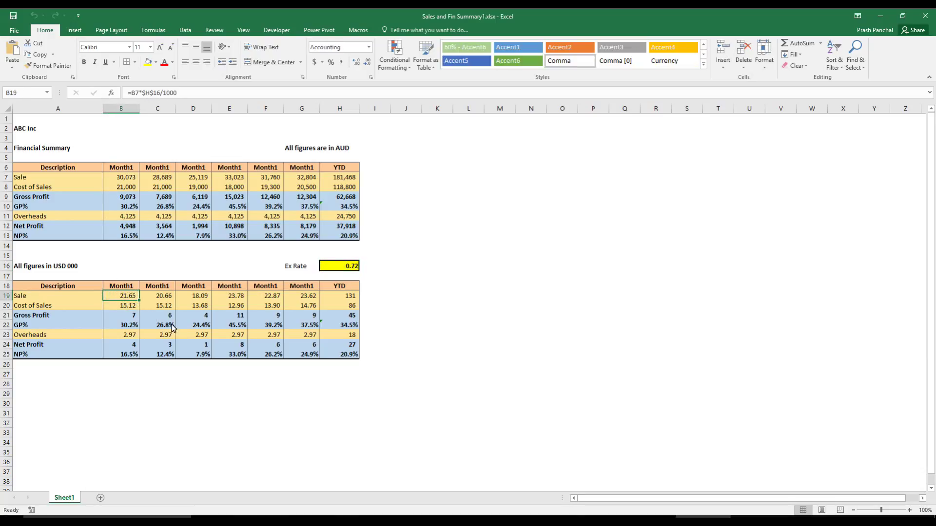
left_click(120, 305)
left_click(122, 296)
left_click(141, 92)
Step: Cancel the edits so the B19 formula stays unchanged
left_click_drag(142, 92, 161, 93)
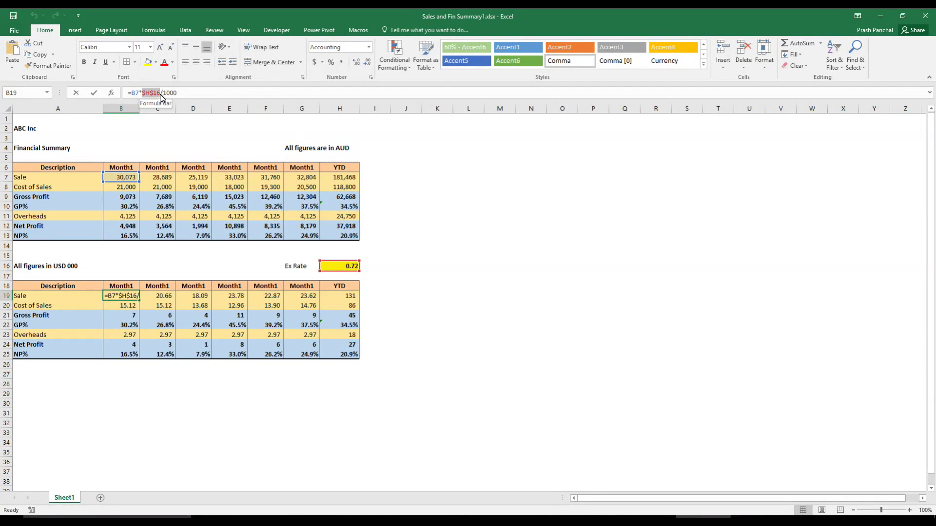
left_click(100, 385)
key("Escape")
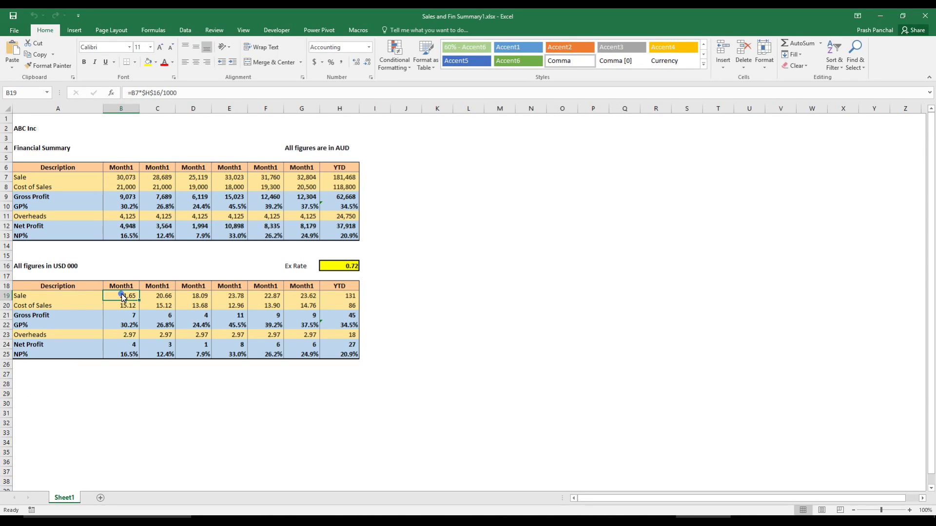
key("F2")
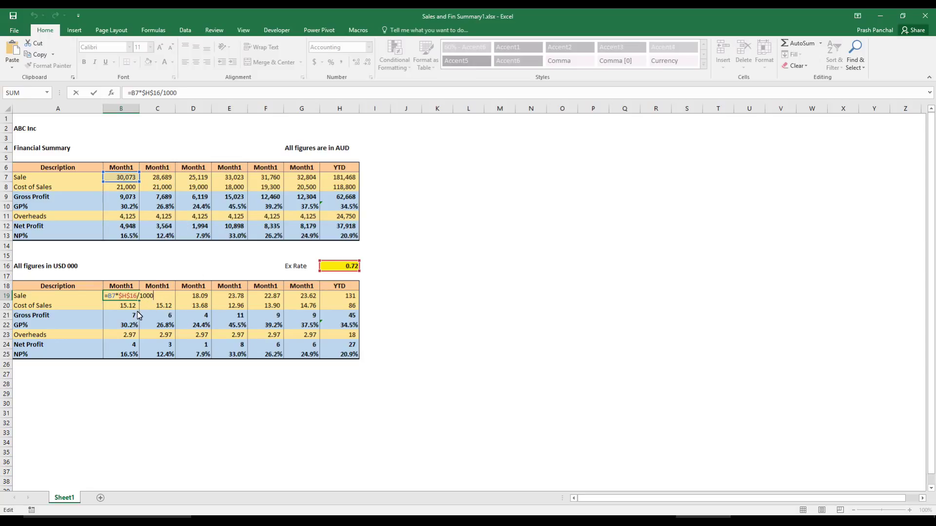
key("Escape")
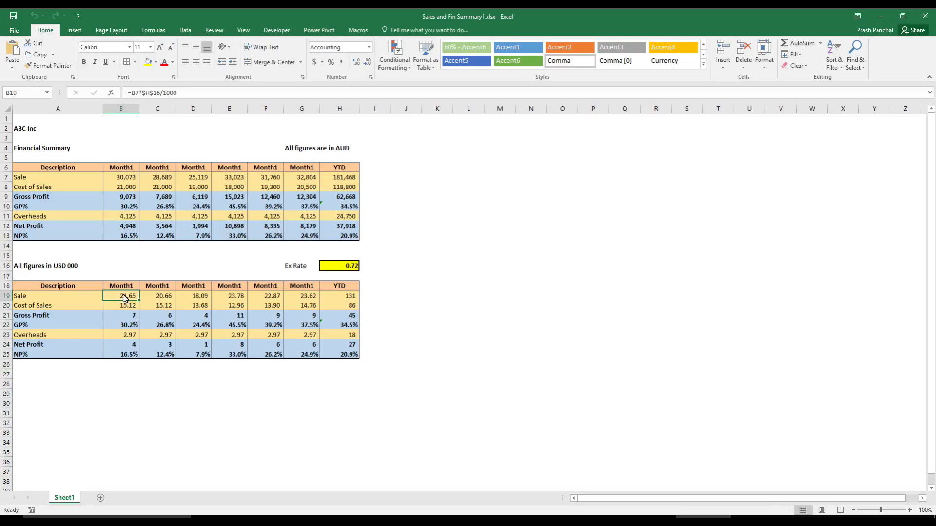
Step: Select USD Sale and Cost of Sales B19:G20 plus Overheads B23:G23 together
left_click_drag(125, 298, 296, 306)
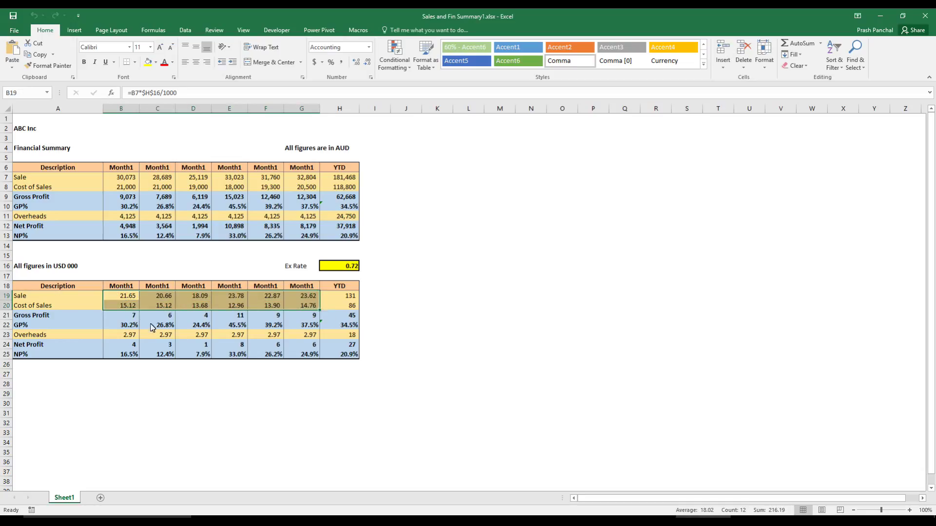
left_click_drag(129, 337, 303, 338)
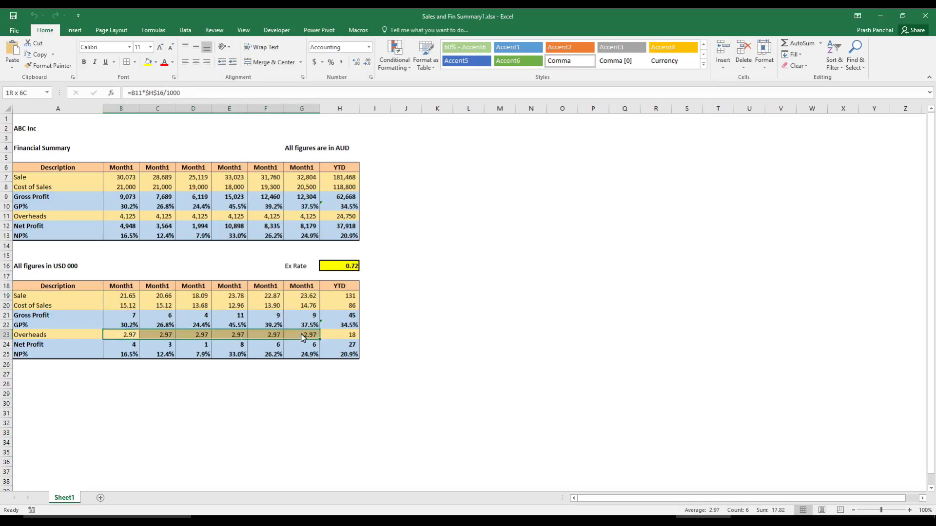
left_click_drag(124, 299, 316, 307)
left_click_drag(124, 337, 317, 338)
left_click(39, 317)
left_click(31, 325)
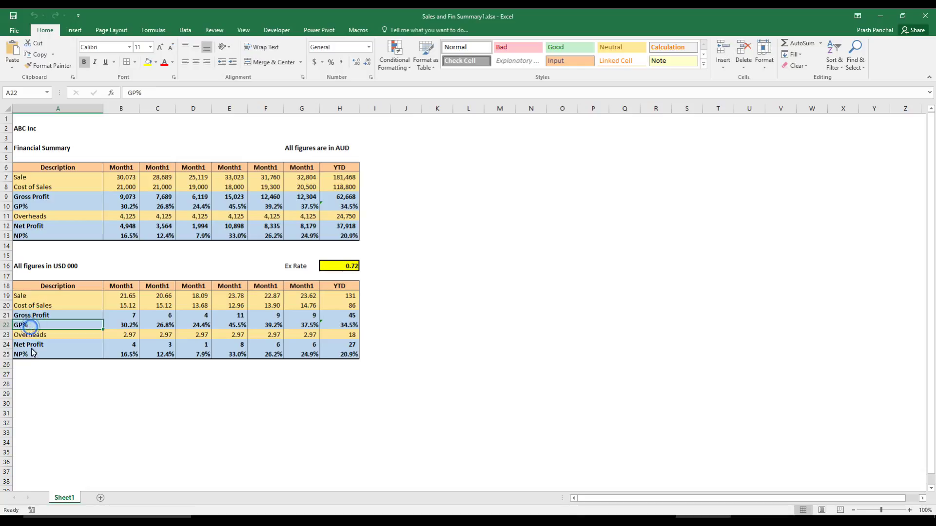
left_click(29, 345)
left_click(27, 354)
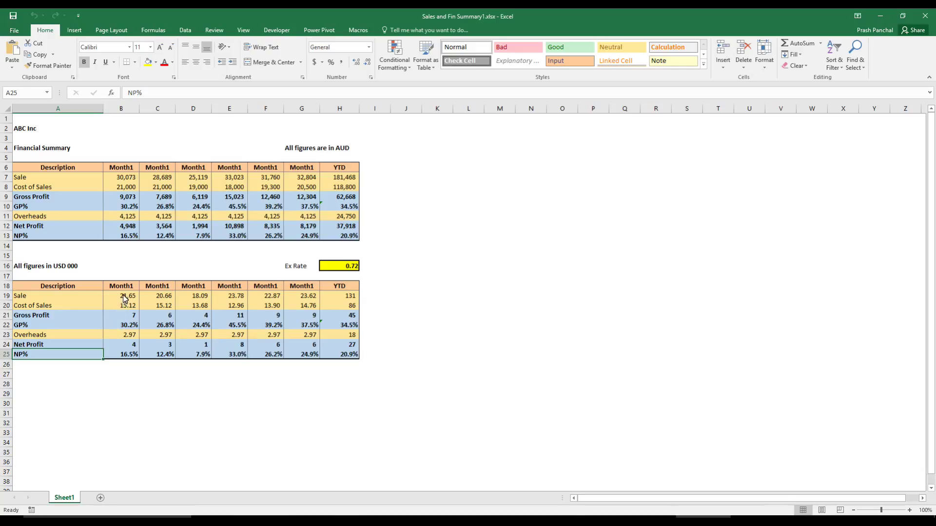
left_click_drag(124, 300, 307, 305)
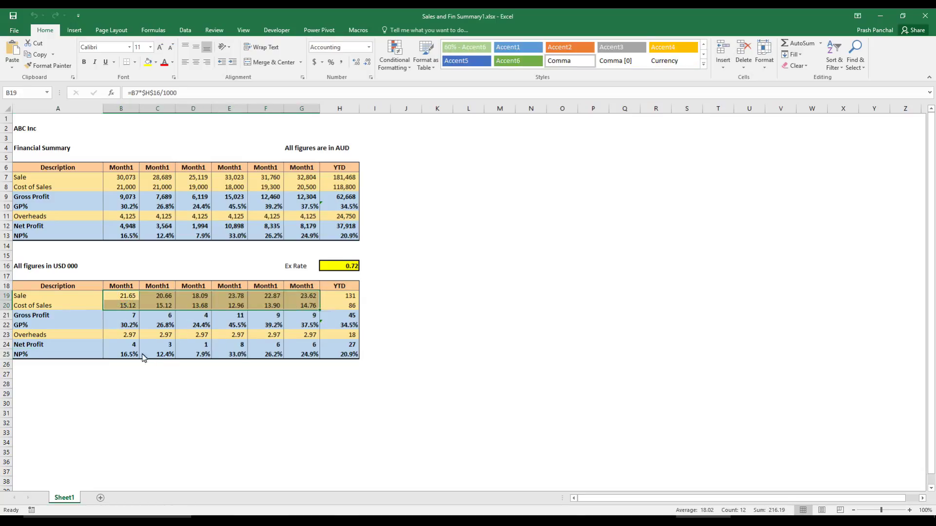
left_click_drag(122, 335, 302, 336)
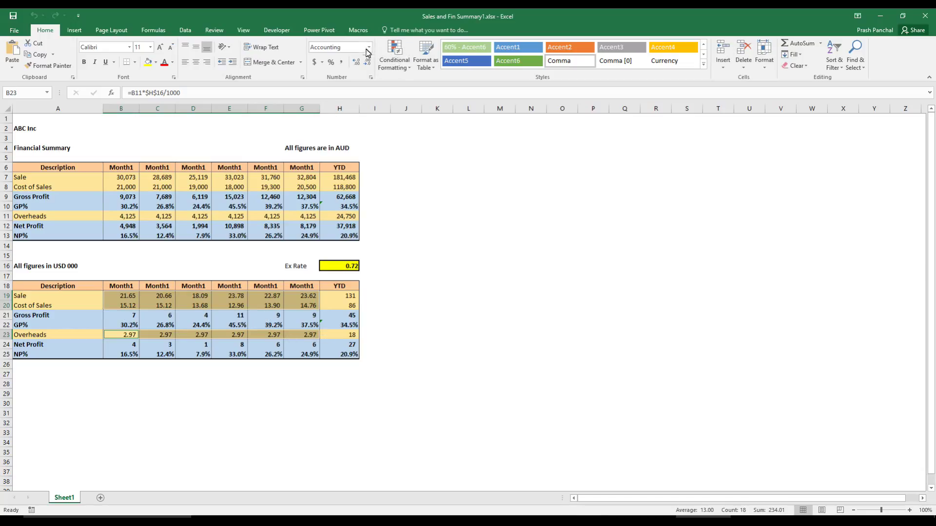
Step: Run RoundupCells from the Macros tab and check the ROUND formulas in B19, B20 and B23:G23
left_click(358, 30)
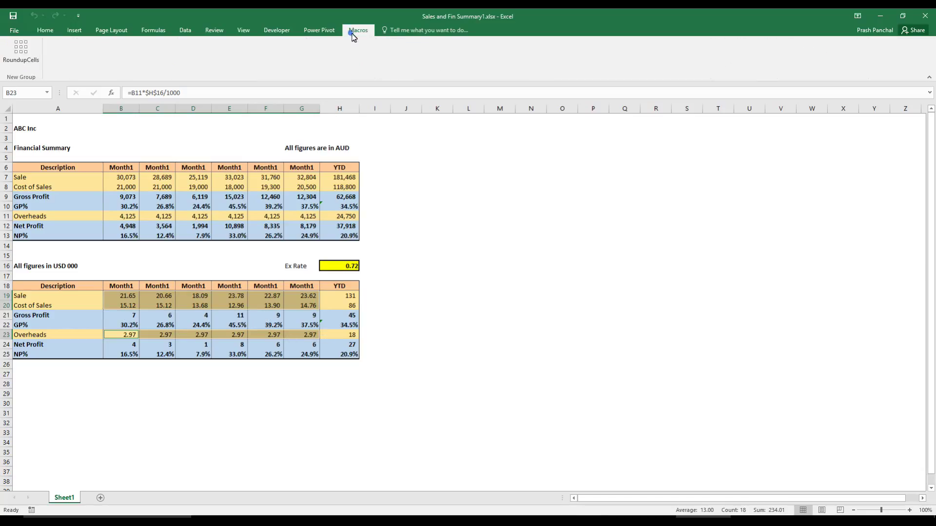
left_click(21, 58)
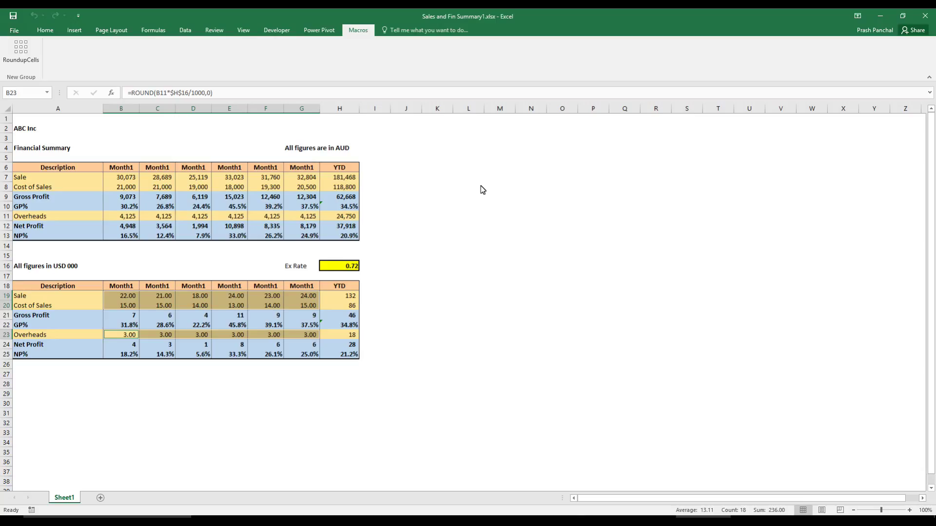
left_click(128, 296)
left_click(128, 305)
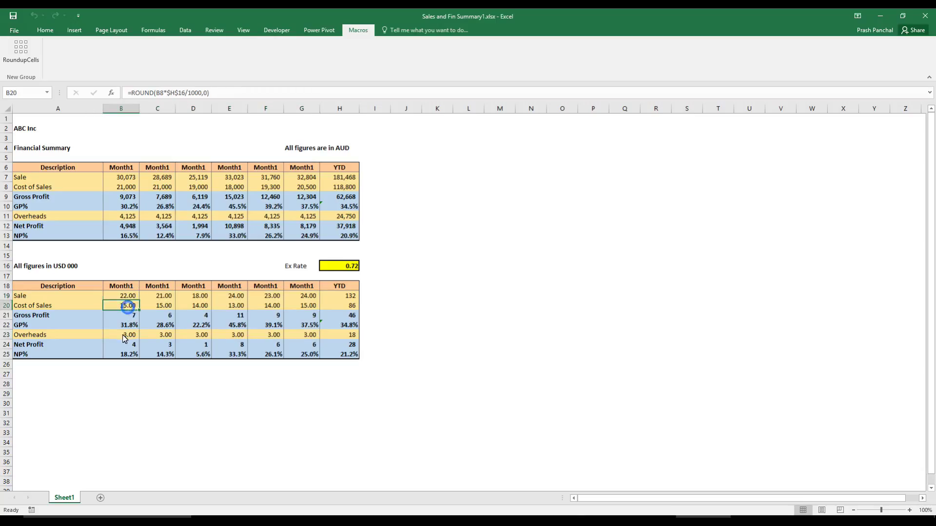
left_click(124, 335)
left_click(161, 335)
left_click(195, 335)
left_click(222, 334)
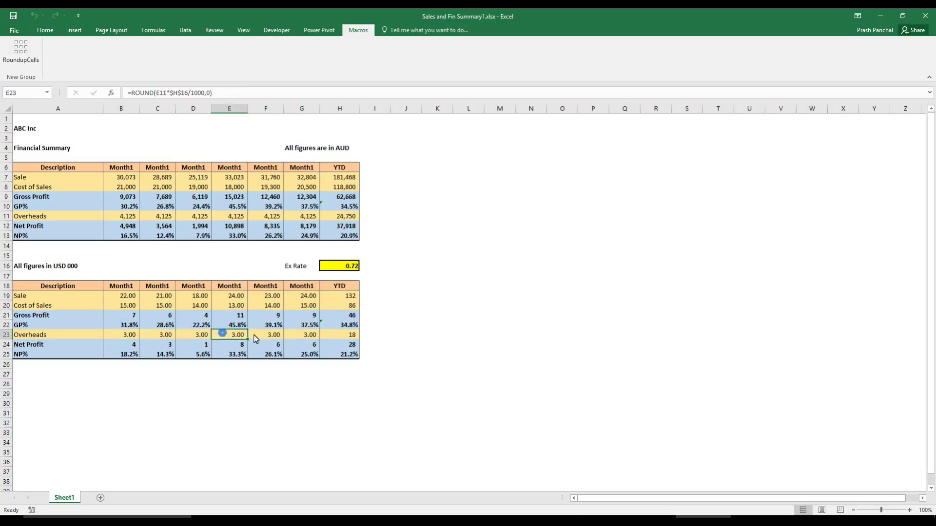
left_click(261, 336)
left_click(298, 336)
Step: Show the rounded USD figures with no decimal places and review the G19 ROUND formula
left_click_drag(128, 296, 292, 311)
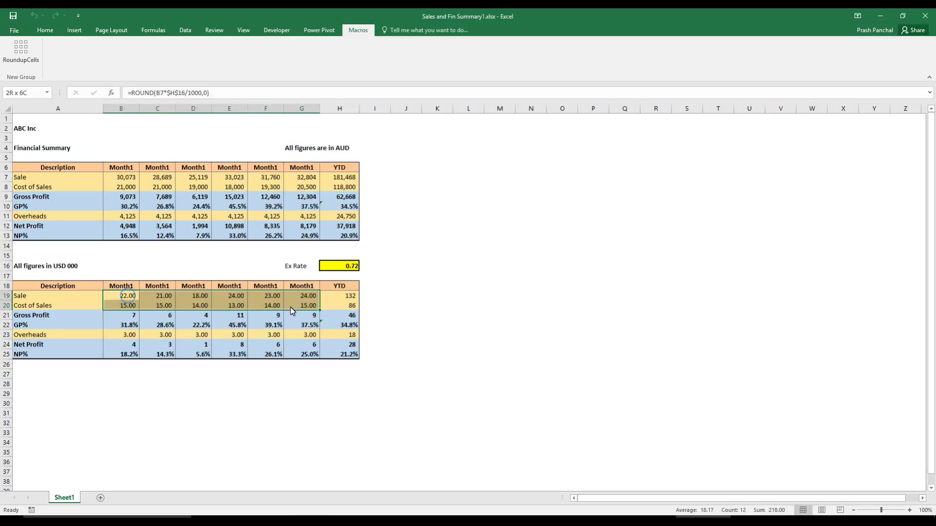
left_click_drag(121, 336, 303, 336)
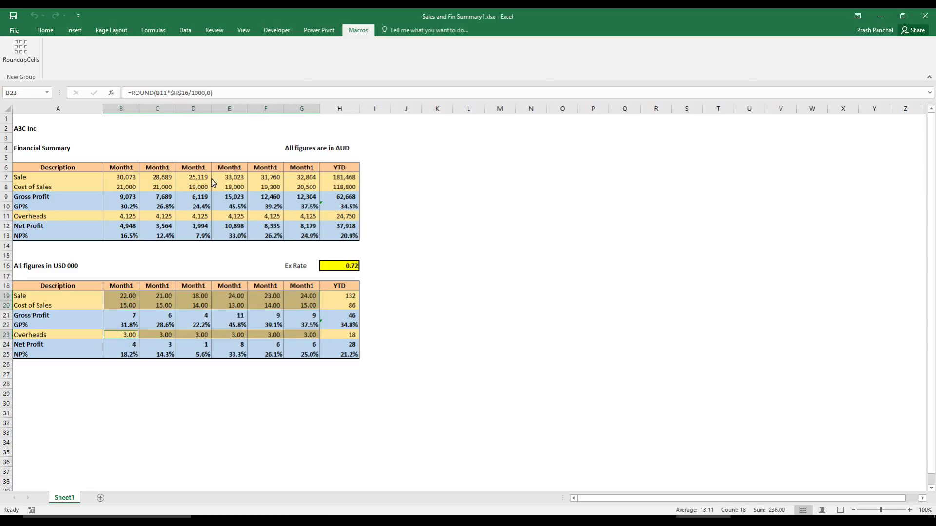
left_click(51, 29)
left_click(367, 62)
left_click(367, 62)
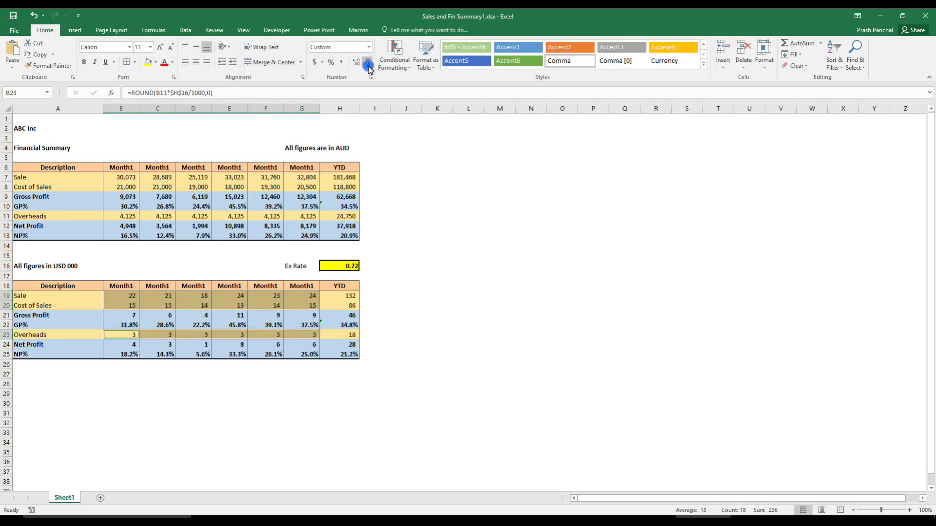
left_click(343, 393)
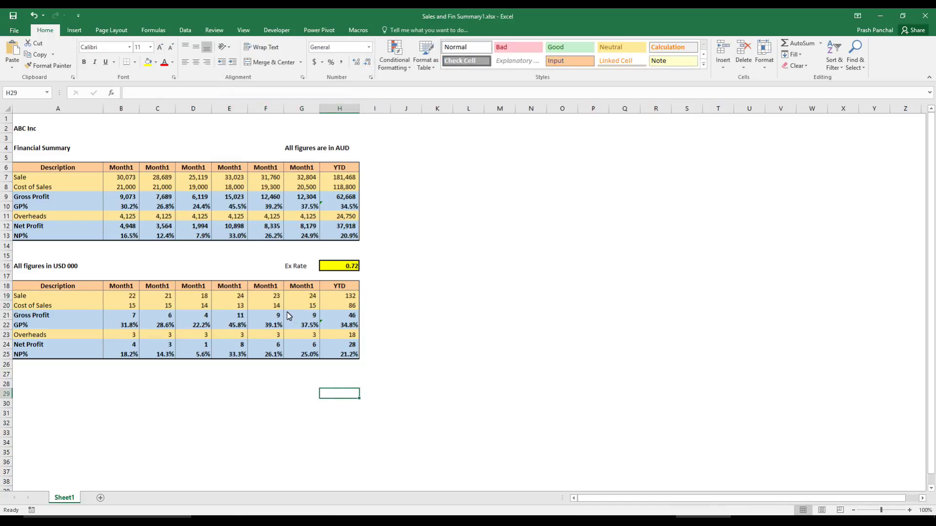
left_click(304, 298)
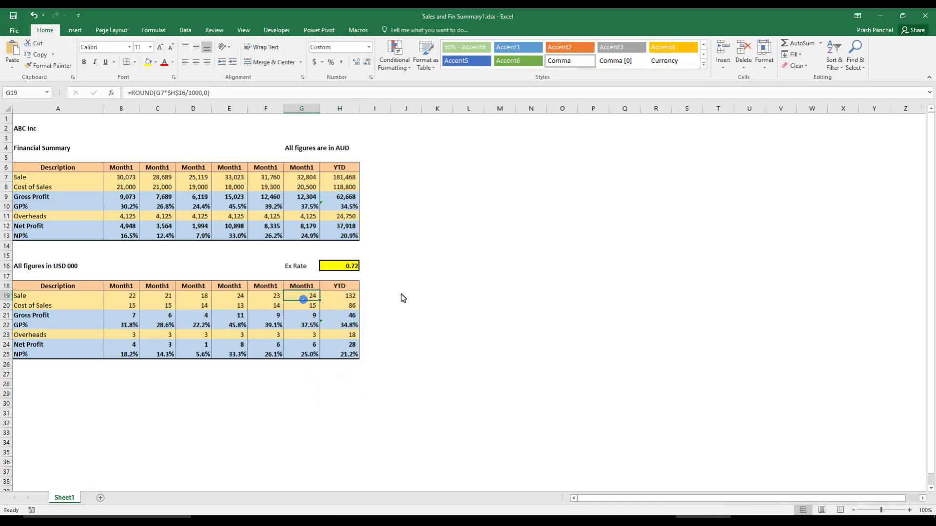
left_click(205, 93)
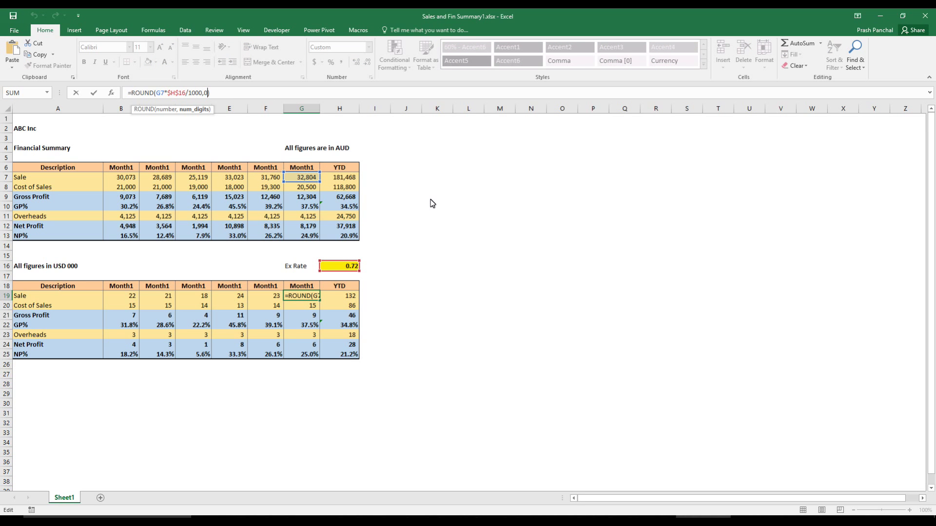
left_click(307, 384)
left_click(317, 424)
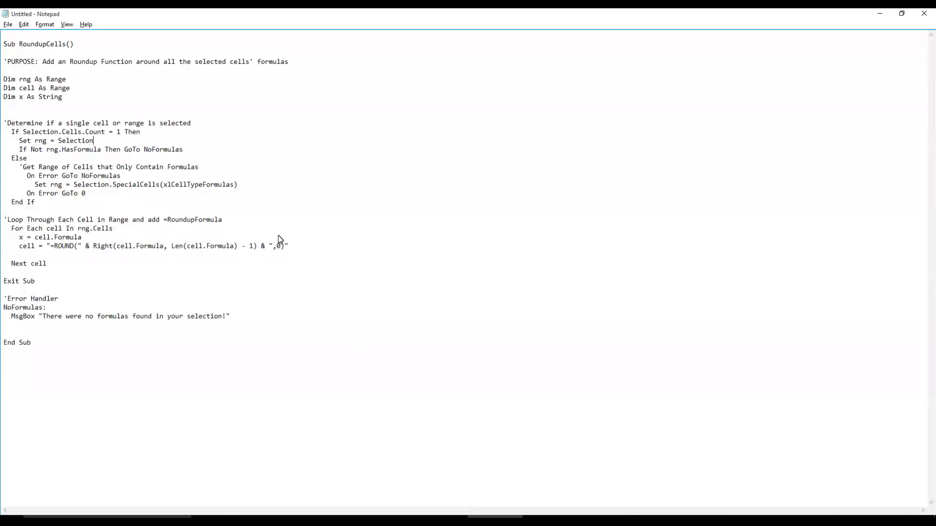
Step: Point out the ROUND ,0 argument in the RoundupCells code, then close Notepad back to Excel
left_click(279, 246)
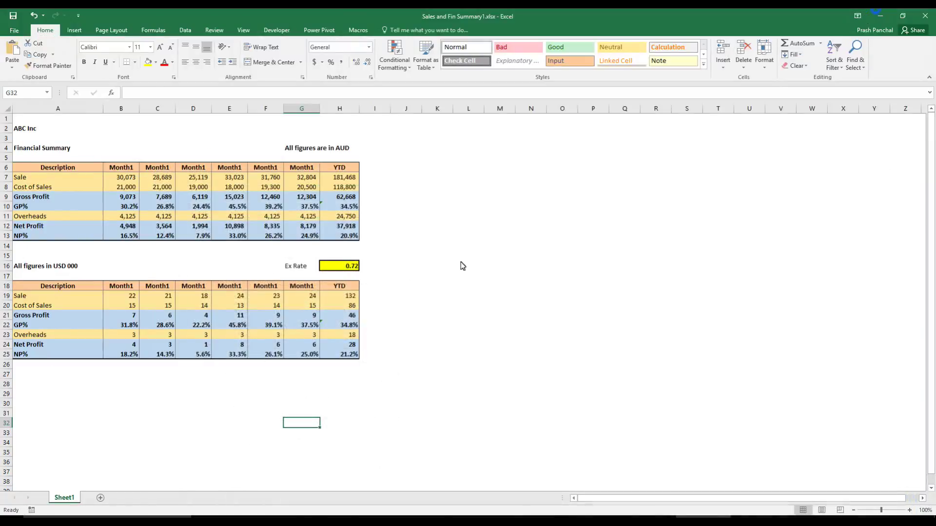
left_click(462, 286)
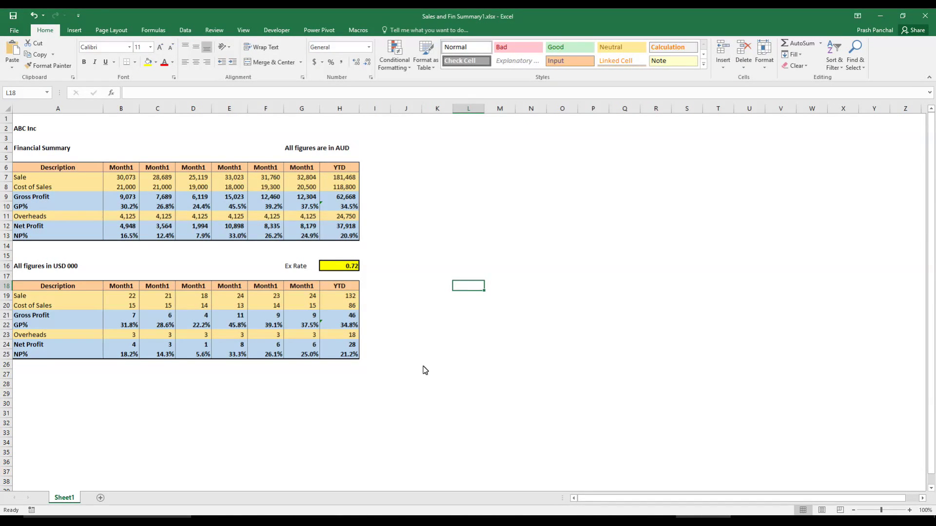
left_click(404, 385)
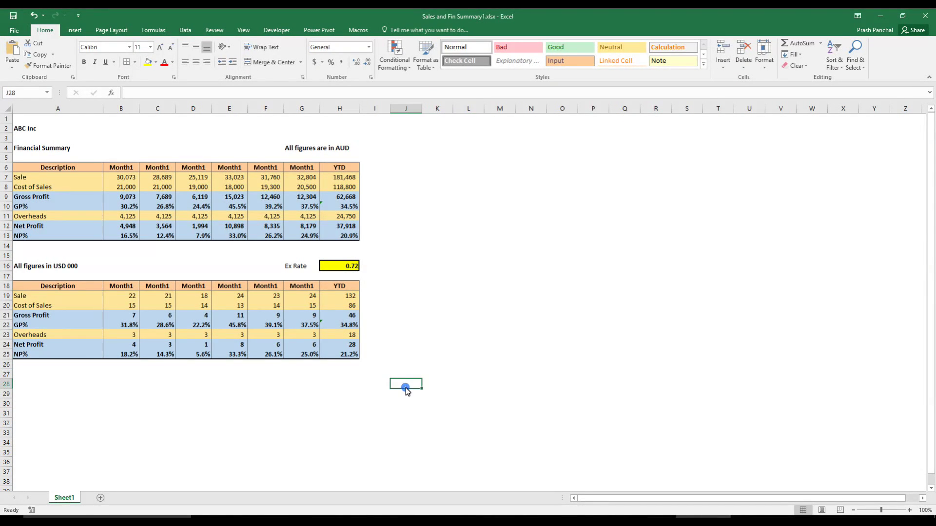
left_click(522, 276)
left_click(288, 148)
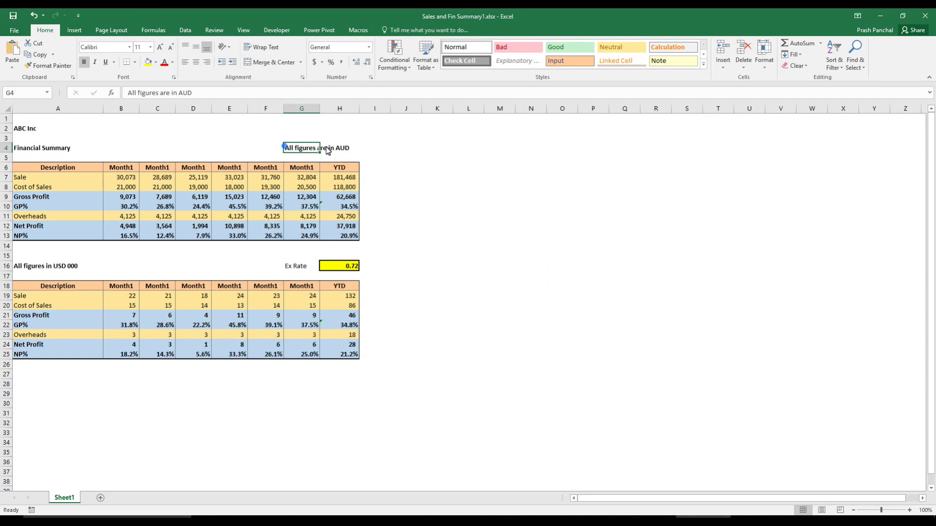
left_click_drag(328, 150, 341, 149)
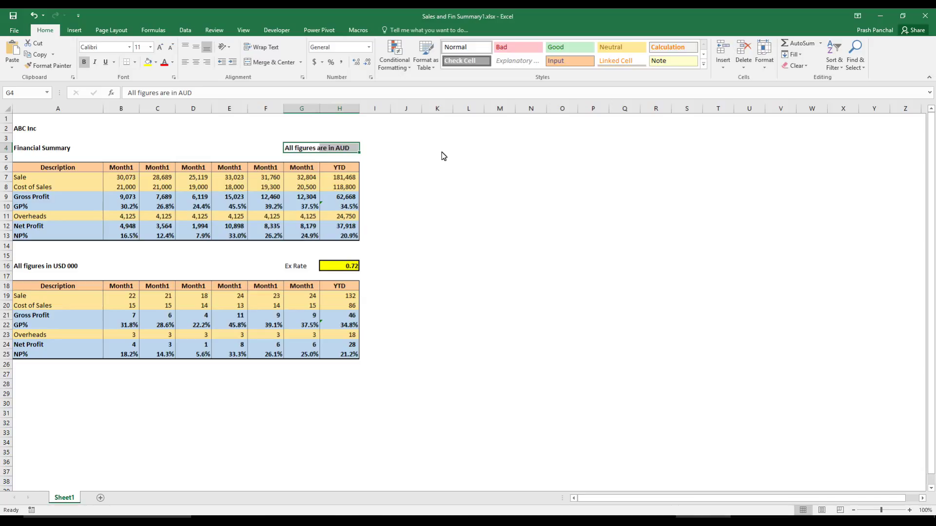
left_click(438, 148)
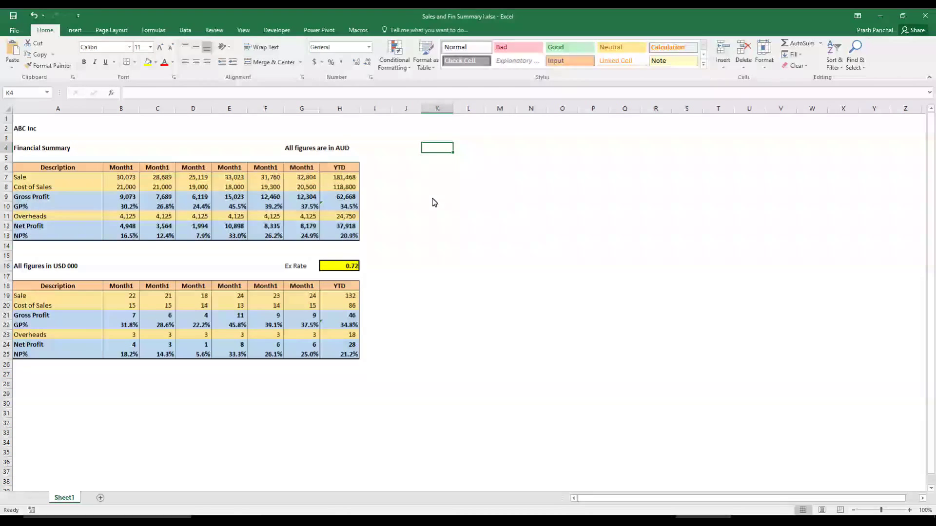